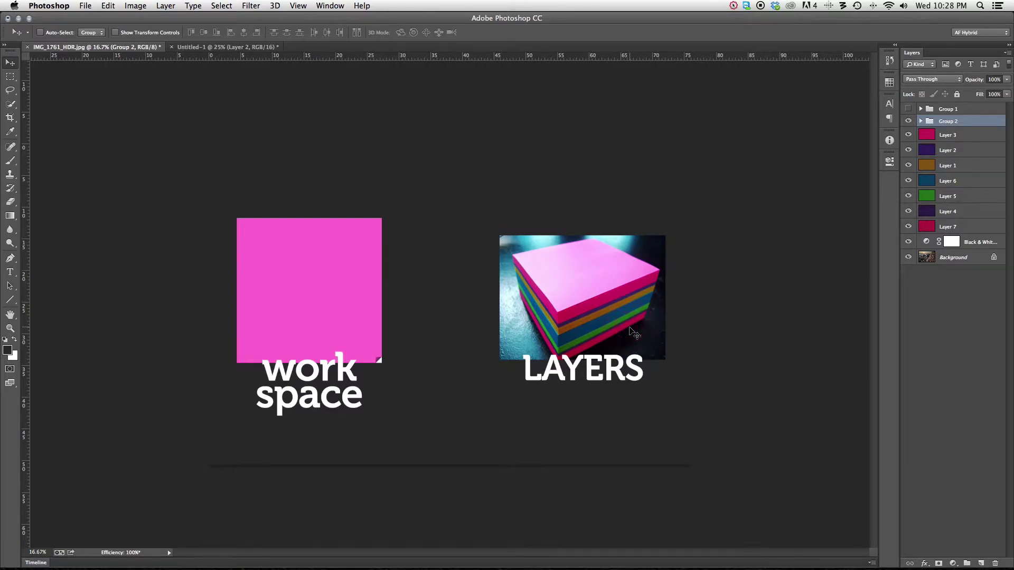
pyautogui.click(357, 337)
pyautogui.click(361, 342)
pyautogui.click(342, 375)
pyautogui.click(343, 375)
pyautogui.click(332, 302)
pyautogui.click(331, 303)
# Deselect all layers and undock the Layers panel so that it floats over the workspace.
pyautogui.click(930, 301)
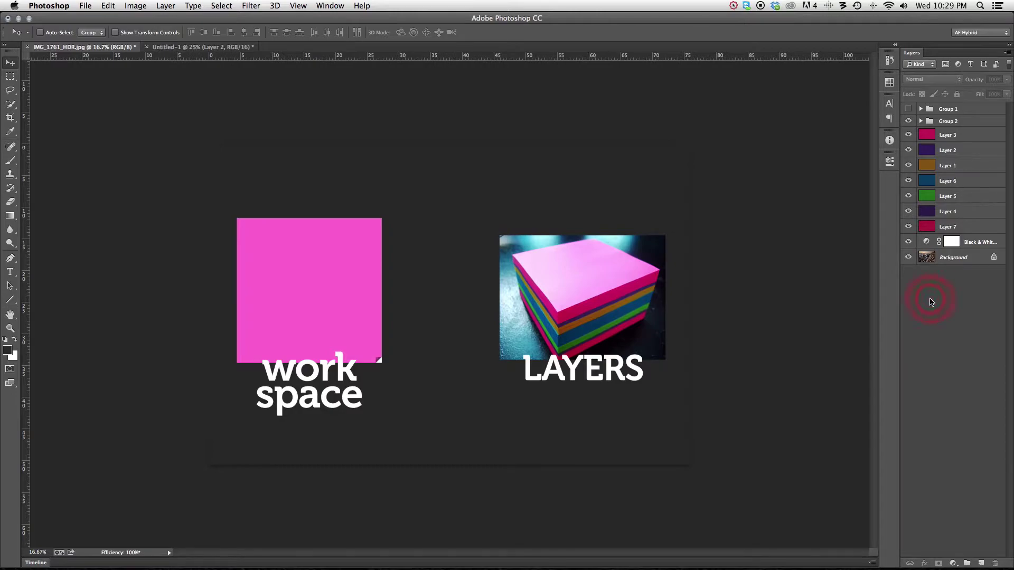
pyautogui.click(914, 54)
pyautogui.moveTo(914, 54); pyautogui.dragTo(779, 70)
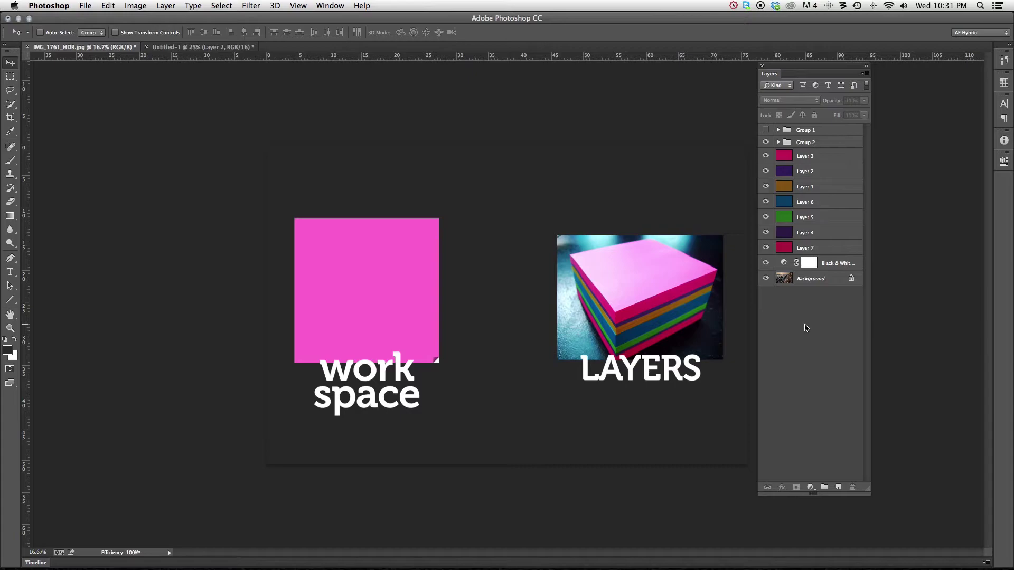
# Examine the coloured layers one by one, from Layer 3 down to Layer 7 and back up to Layer 6.
pyautogui.click(804, 158)
pyautogui.click(805, 171)
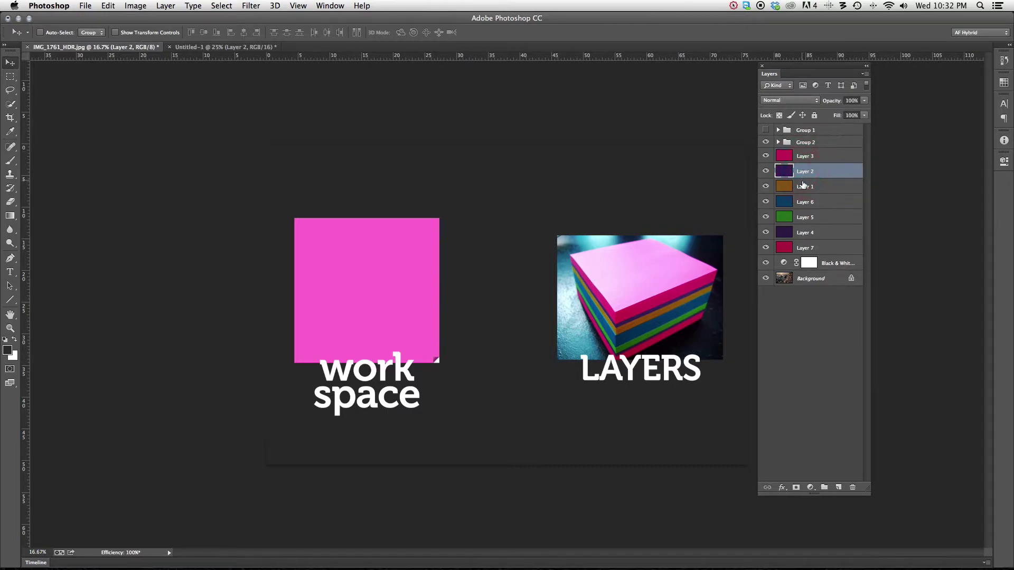
pyautogui.click(803, 187)
pyautogui.click(803, 202)
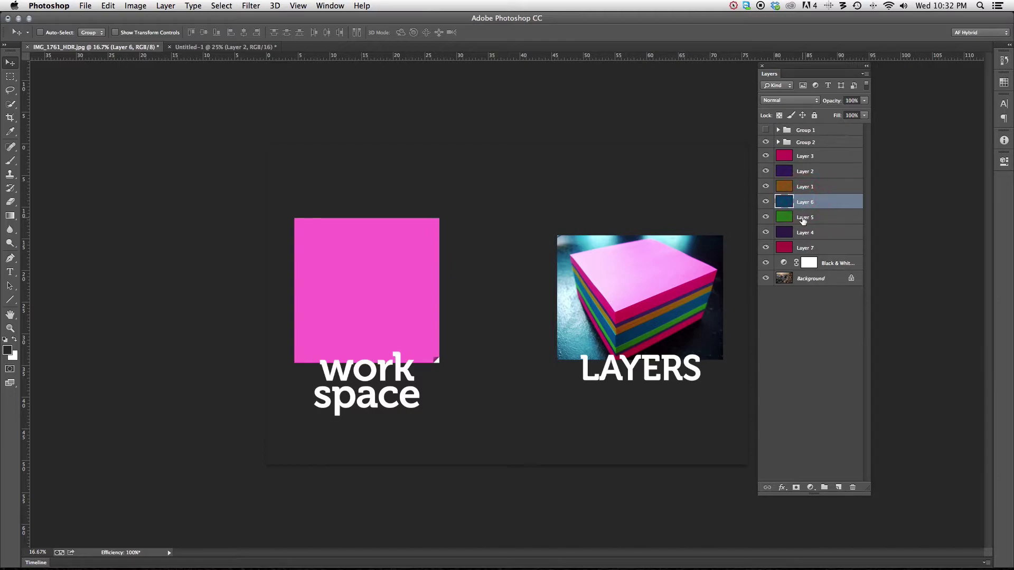
pyautogui.click(802, 217)
pyautogui.click(803, 233)
pyautogui.click(807, 246)
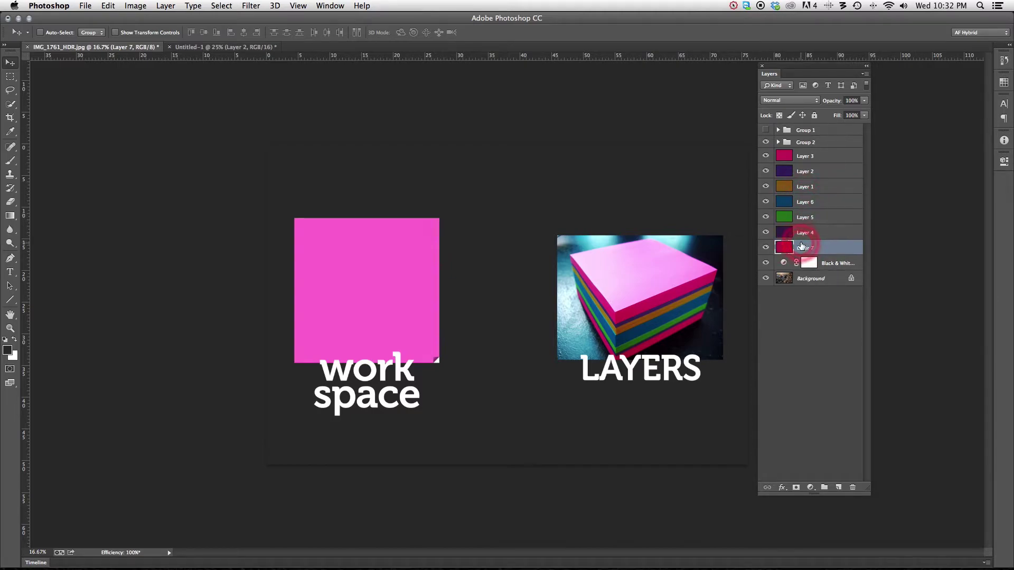
pyautogui.click(801, 233)
pyautogui.click(803, 218)
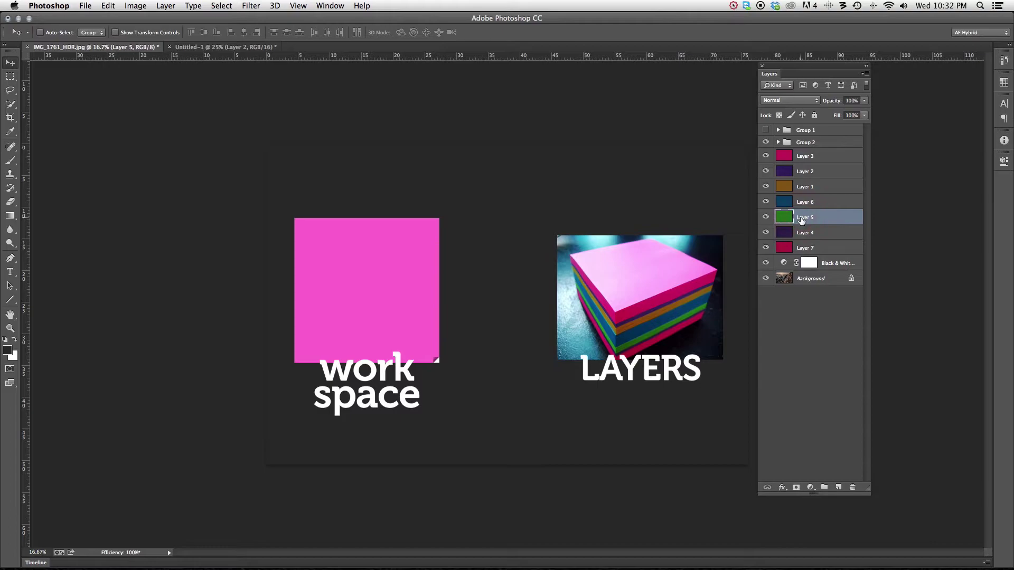
pyautogui.click(803, 205)
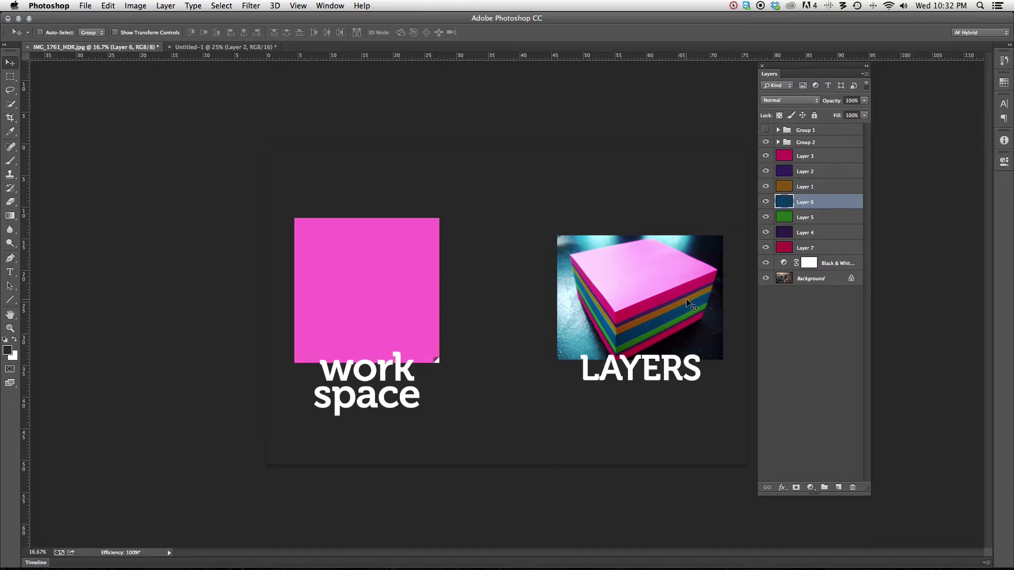
# Compare the uppermost Layer 3 with the lowest coloured Layer 7, and review every layer between them in stacking order.
pyautogui.click(822, 158)
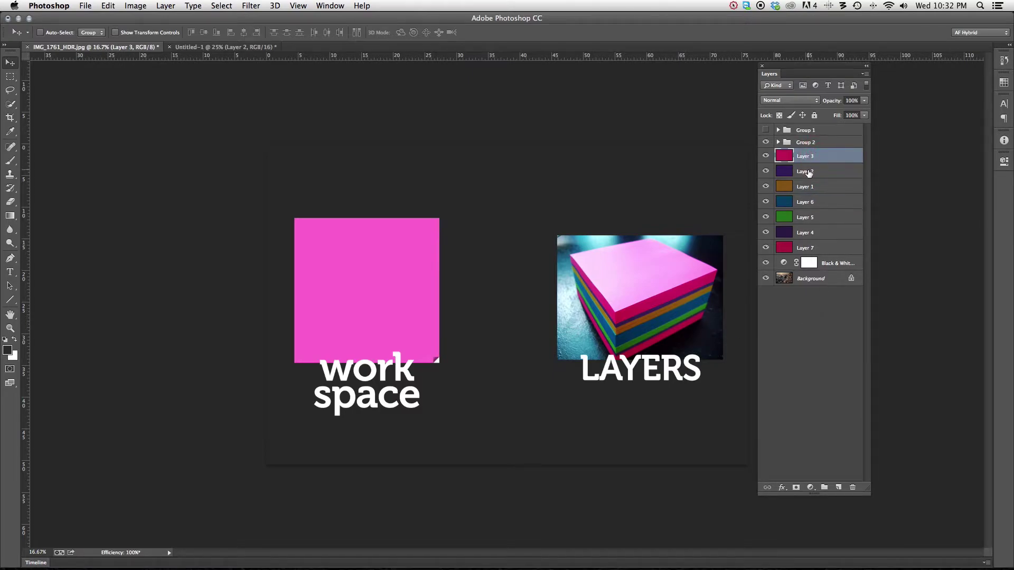
pyautogui.click(807, 247)
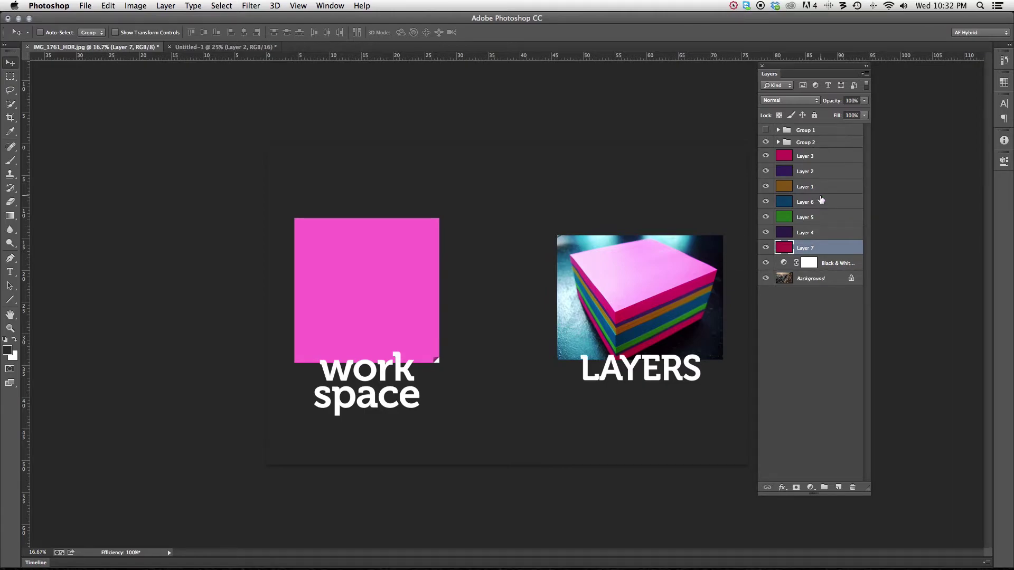
pyautogui.click(815, 155)
pyautogui.click(816, 172)
pyautogui.click(816, 188)
pyautogui.click(813, 203)
pyautogui.click(811, 218)
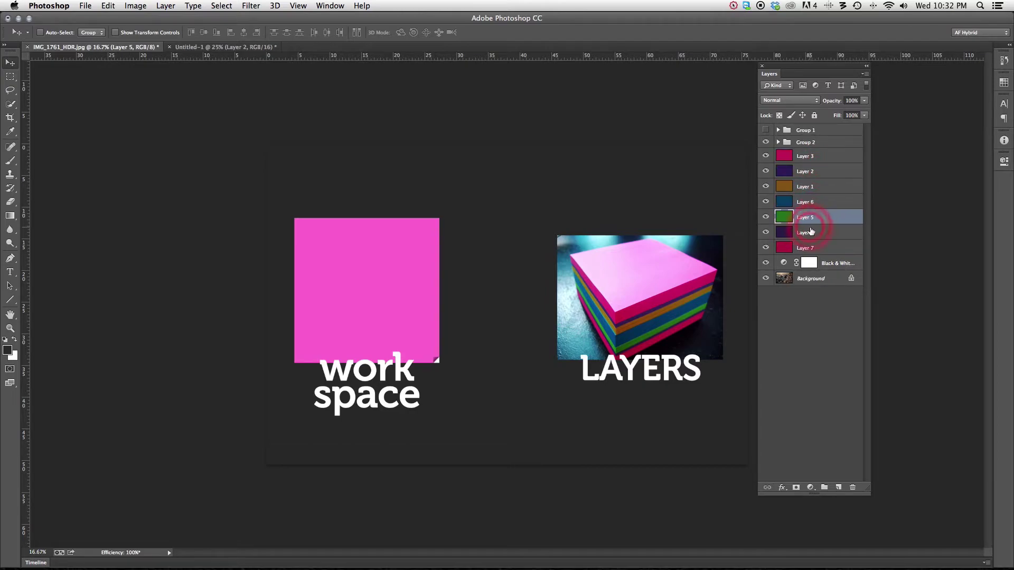
pyautogui.click(811, 231)
pyautogui.click(811, 247)
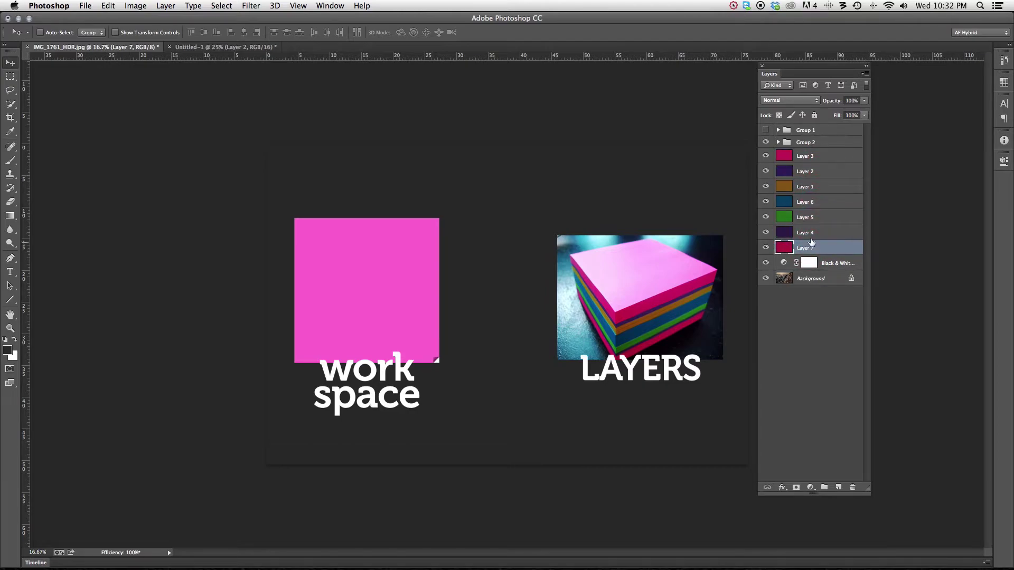
# Hide Group 2 and select Layer 3.
pyautogui.click(766, 142)
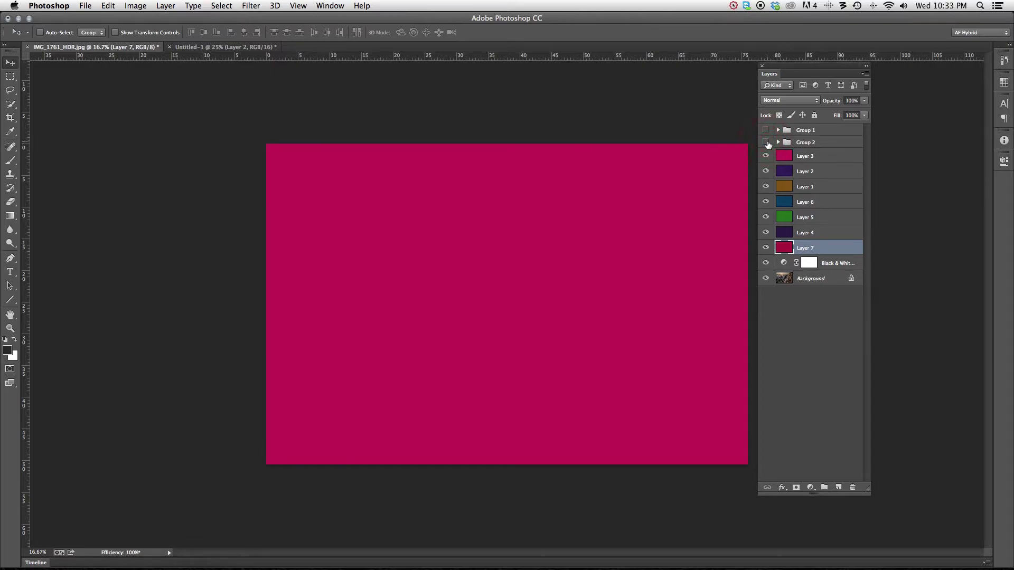
pyautogui.click(800, 157)
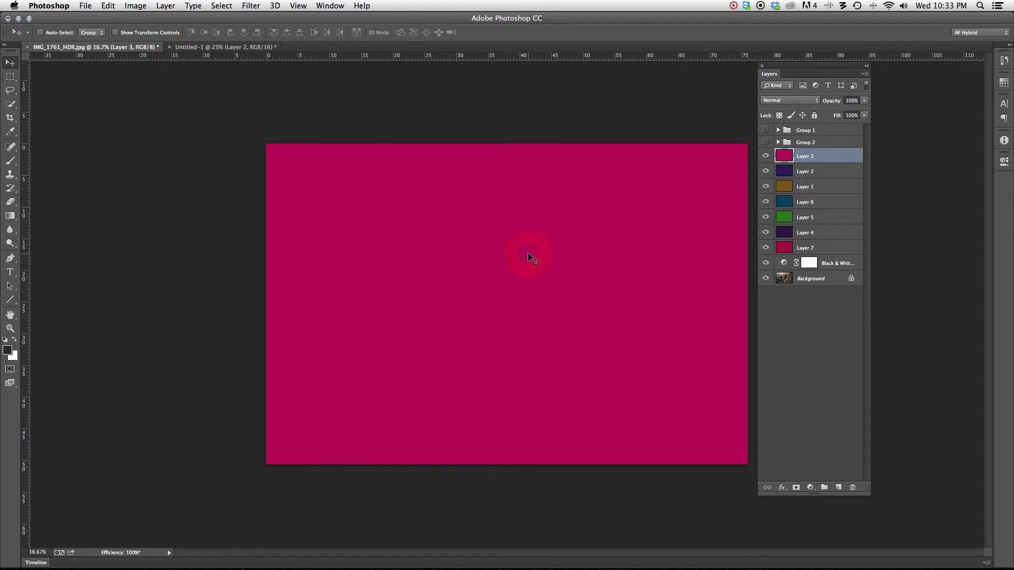
# Review the solid colour layers beneath Layer 3 down to Layer 7 and return to Layer 3.
pyautogui.moveTo(819, 158); pyautogui.dragTo(818, 173)
pyautogui.click(819, 188)
pyautogui.click(816, 201)
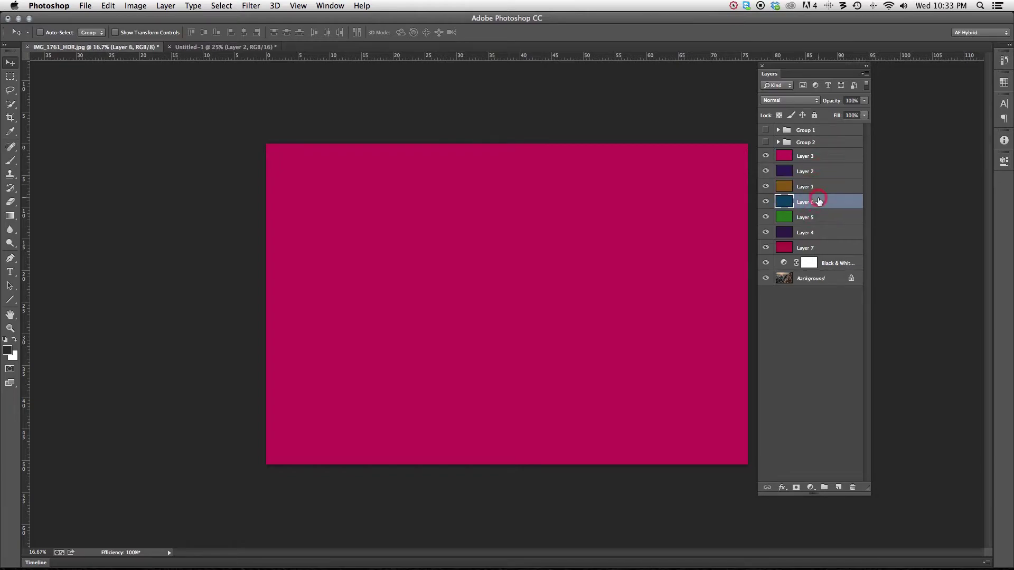
pyautogui.click(819, 217)
pyautogui.click(816, 233)
pyautogui.click(817, 247)
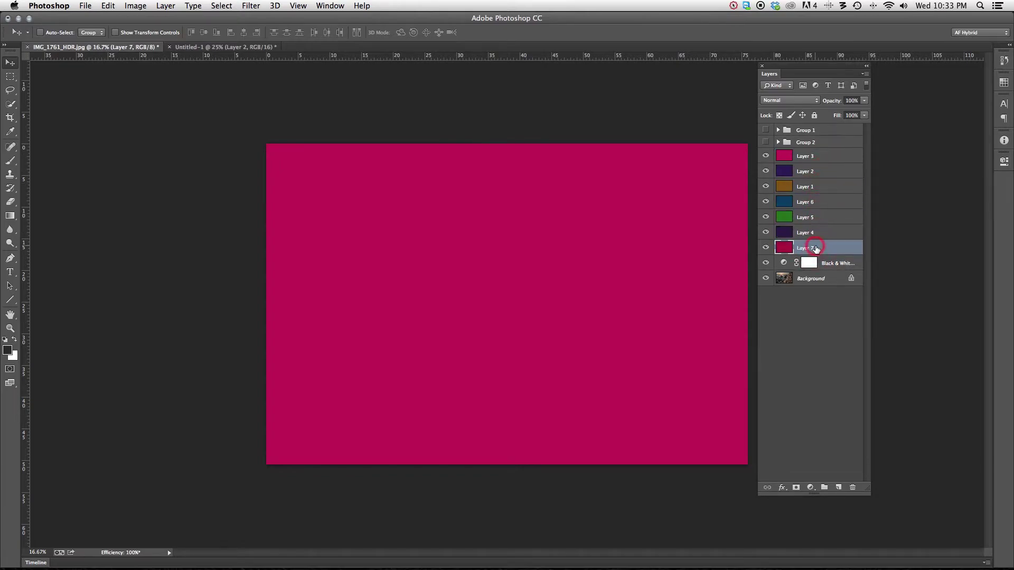
pyautogui.click(816, 233)
pyautogui.click(818, 217)
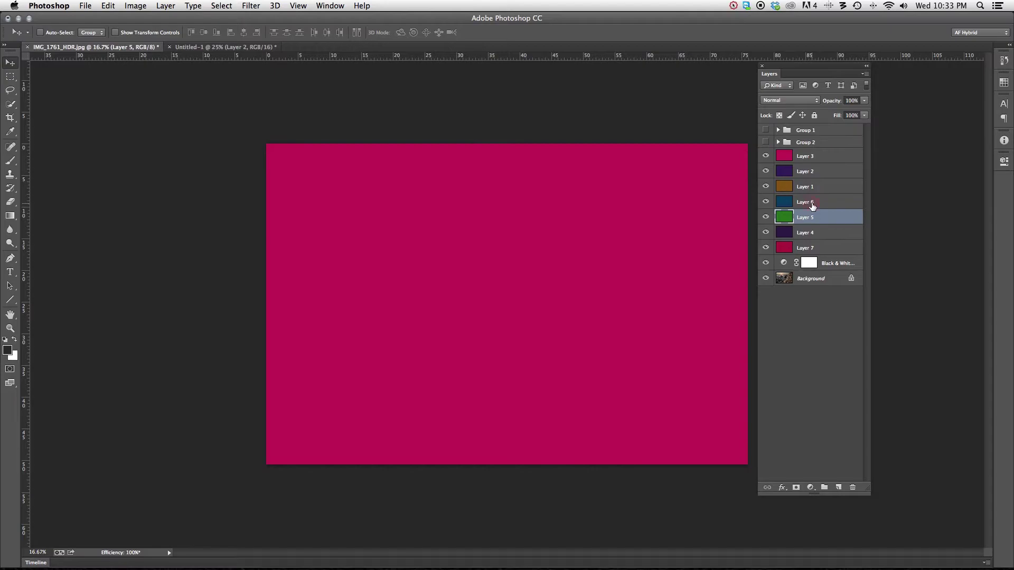
pyautogui.click(816, 202)
pyautogui.click(813, 188)
pyautogui.click(805, 170)
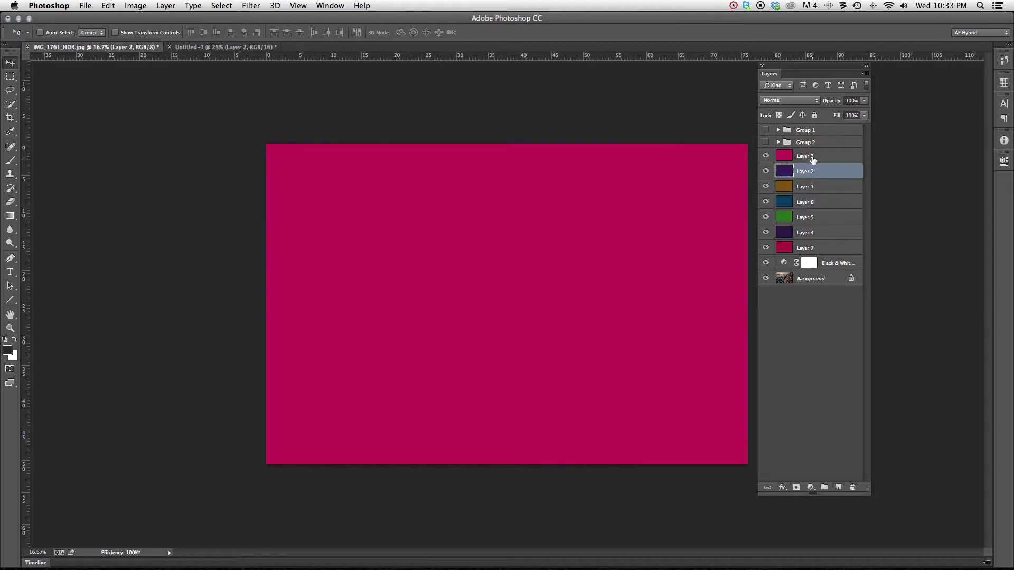
pyautogui.click(800, 159)
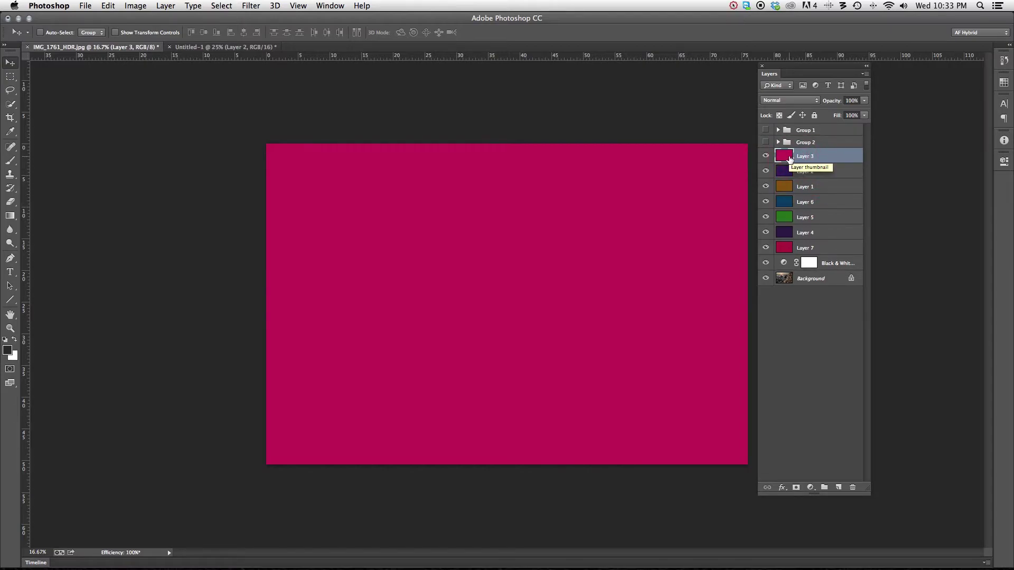
# Shift the floating Layers panel away from the canvas and reorder Layer 3 below Layer 2.
pyautogui.click(789, 158)
pyautogui.moveTo(780, 75); pyautogui.dragTo(806, 74)
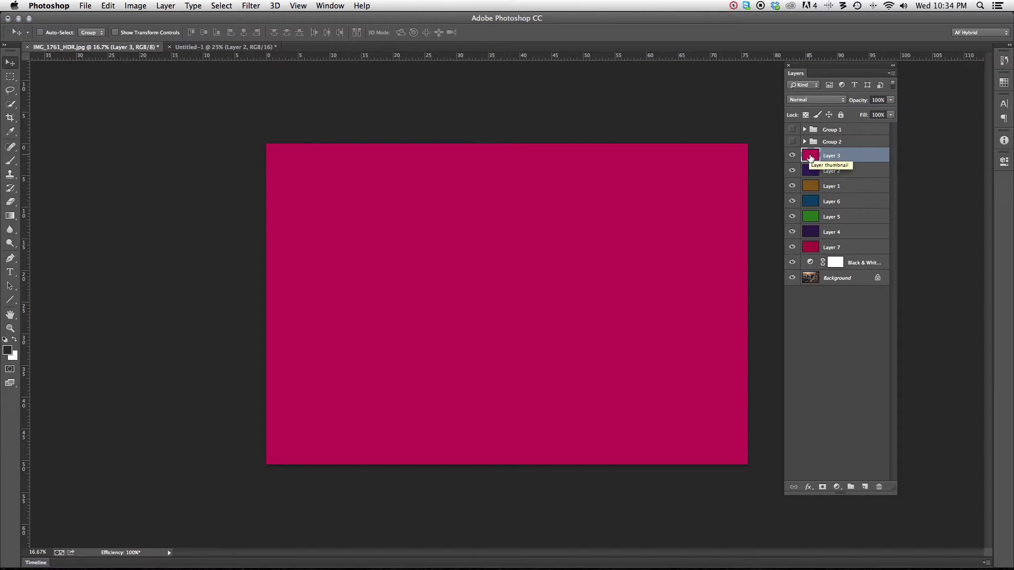
pyautogui.moveTo(811, 158); pyautogui.dragTo(811, 174)
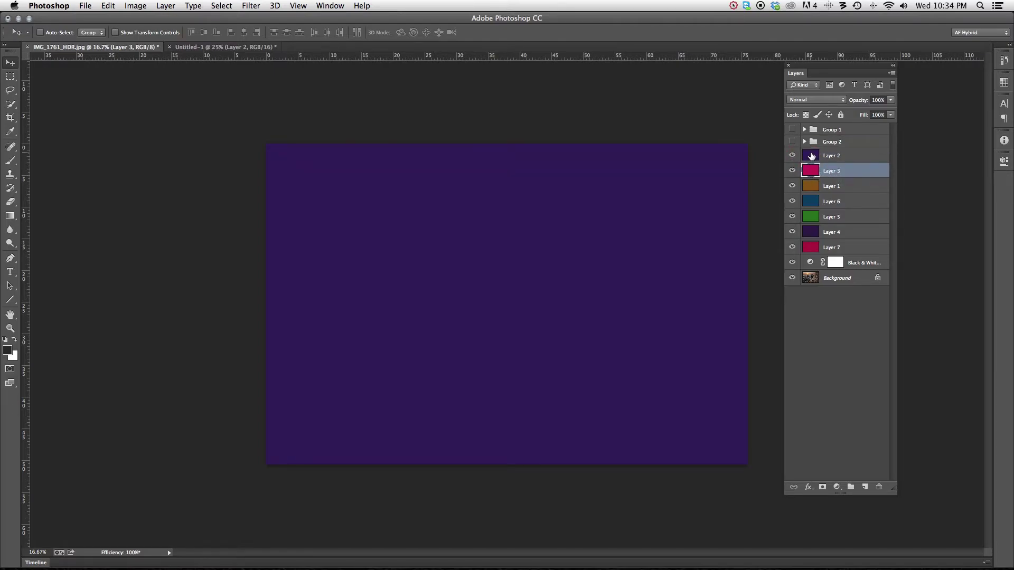
# Check the new stacking order by selecting Layers 2, 3 and 4 and toggling Layer 2's visibility off and on.
pyautogui.click(812, 156)
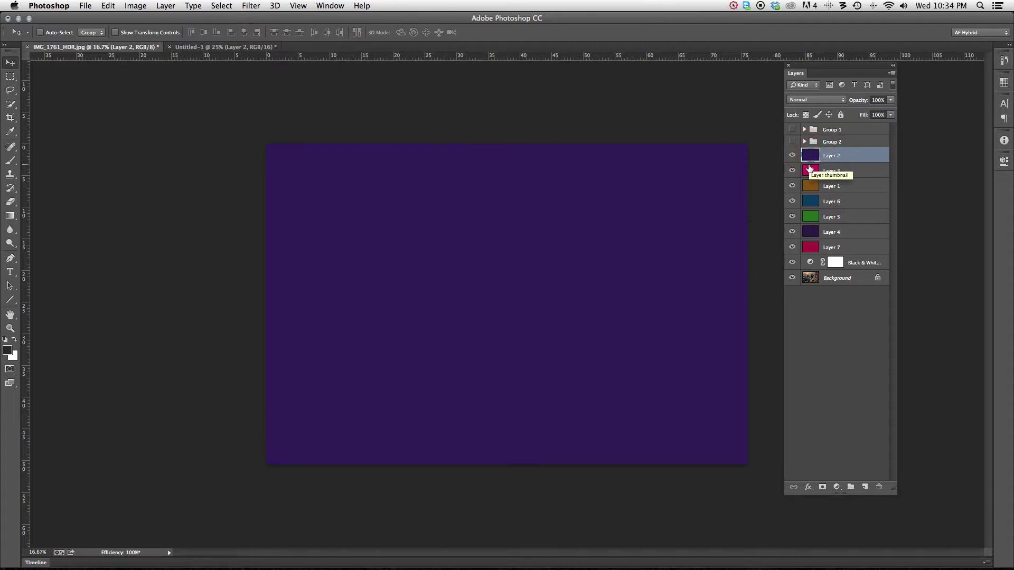
pyautogui.click(810, 172)
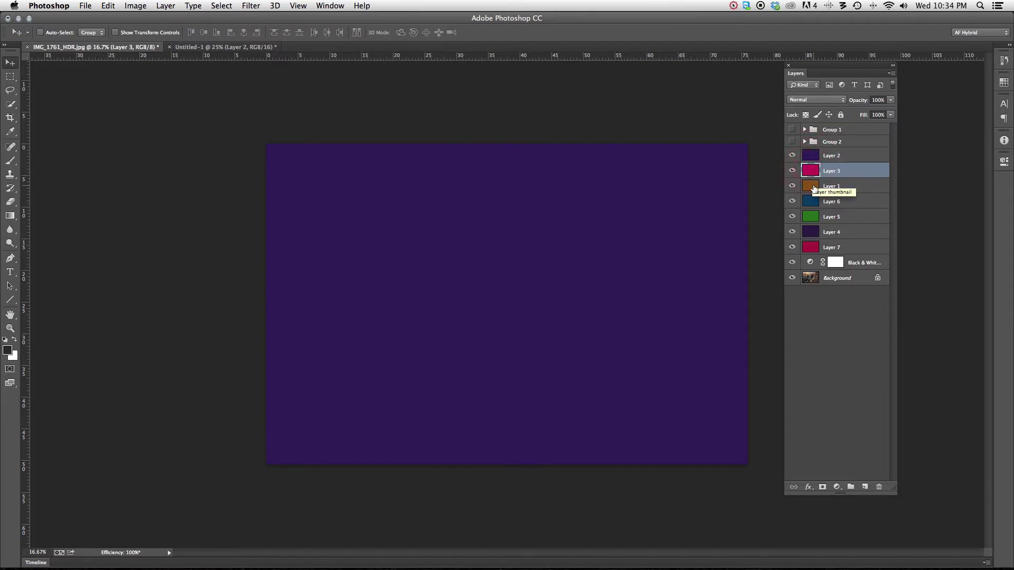
pyautogui.click(811, 232)
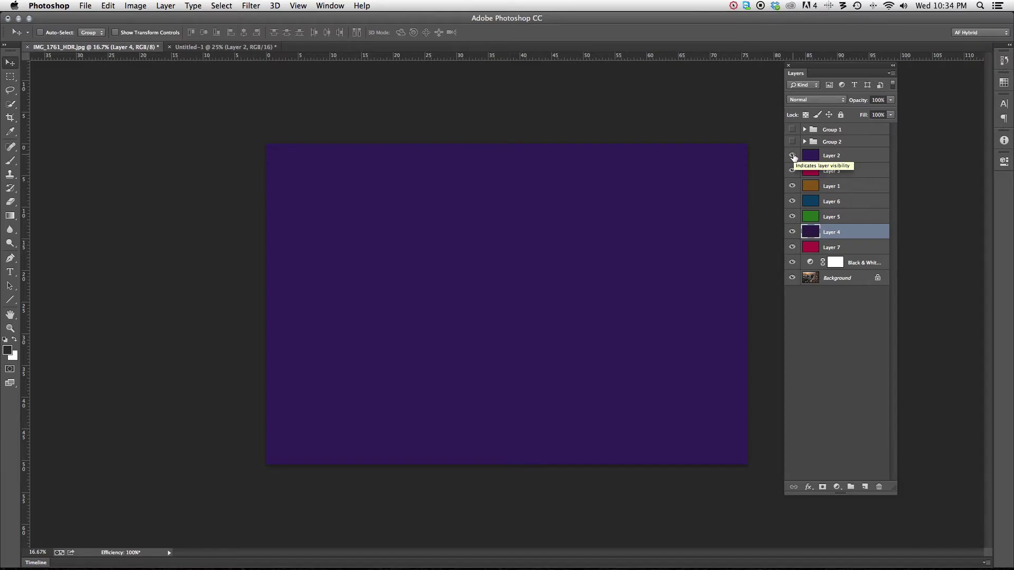
pyautogui.click(792, 156)
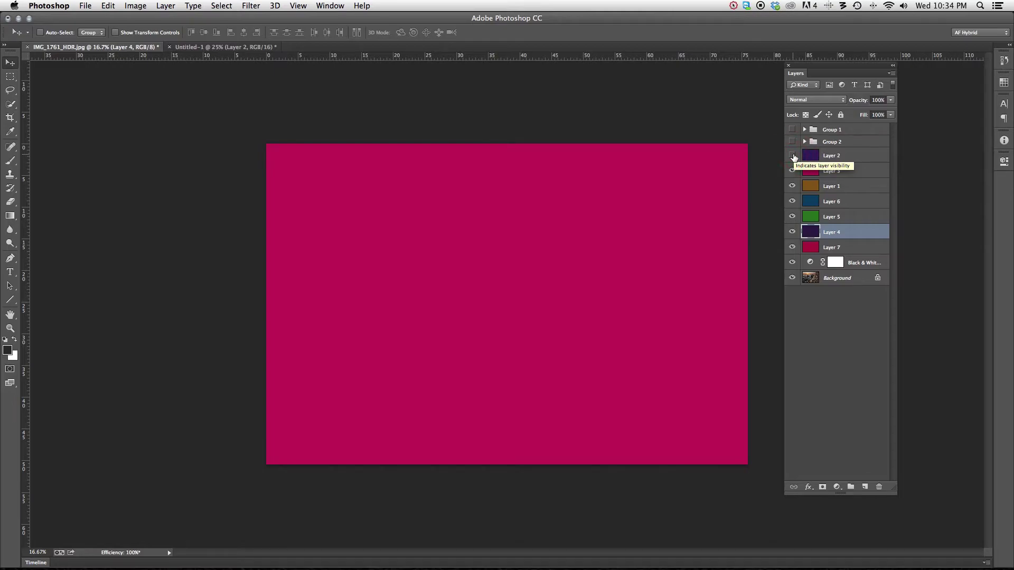
pyautogui.click(792, 155)
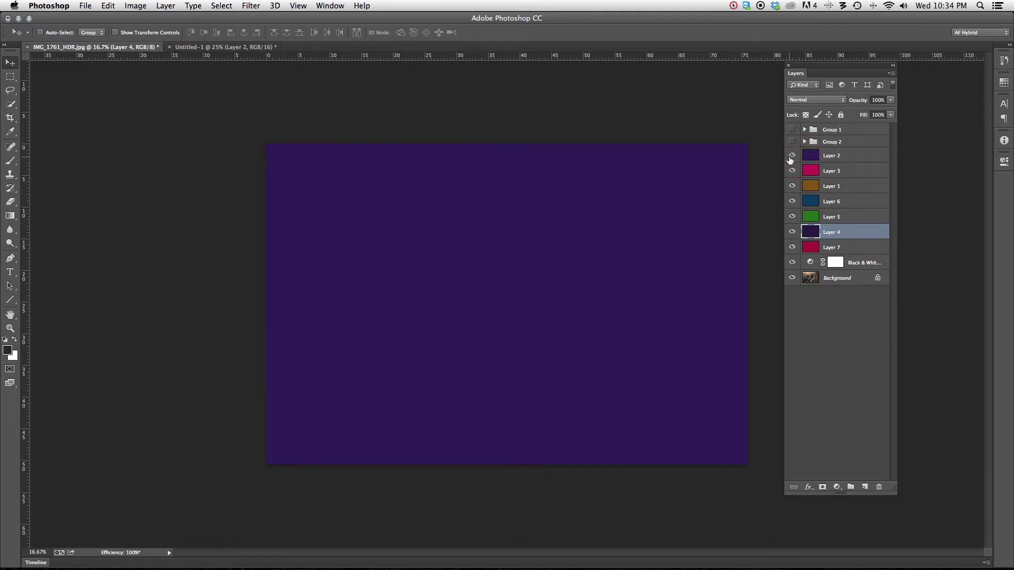
# Hide Layer 2, Layer 3, Layer 1 and Layer 6 one after another, working down the stack.
pyautogui.click(815, 156)
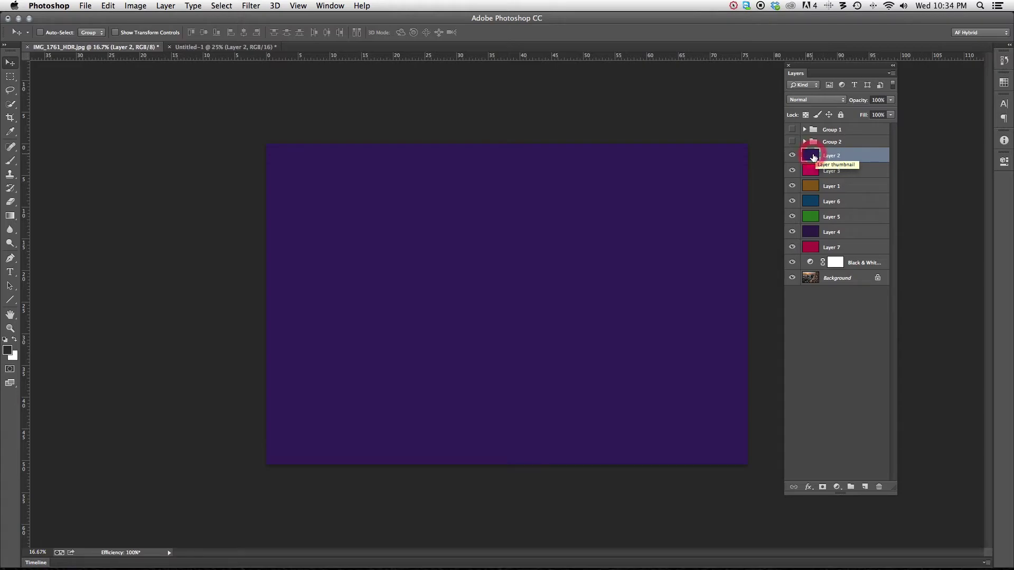
pyautogui.click(575, 227)
pyautogui.click(493, 267)
pyautogui.click(492, 268)
pyautogui.click(793, 155)
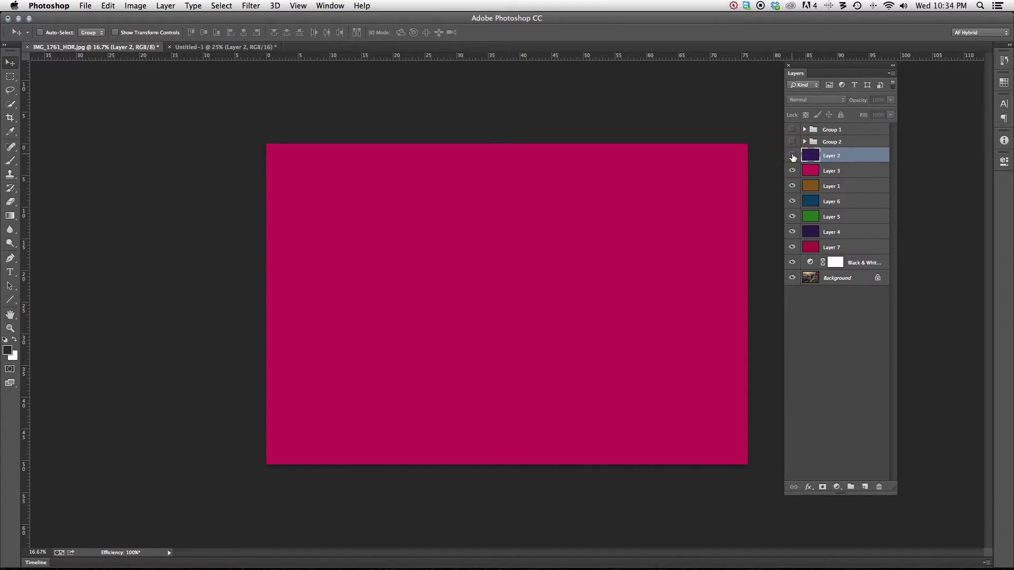
pyautogui.click(812, 170)
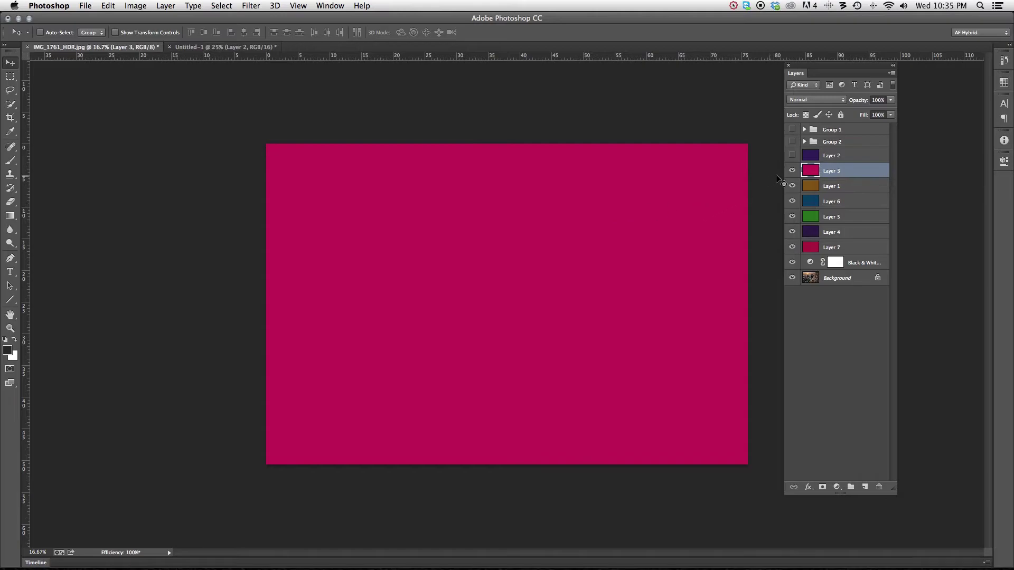
pyautogui.click(792, 170)
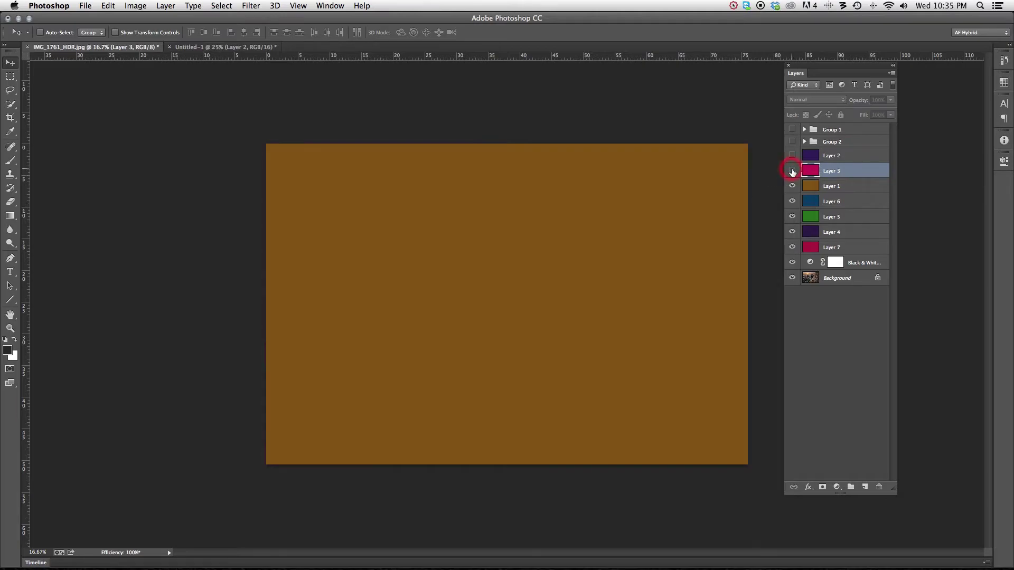
pyautogui.click(815, 186)
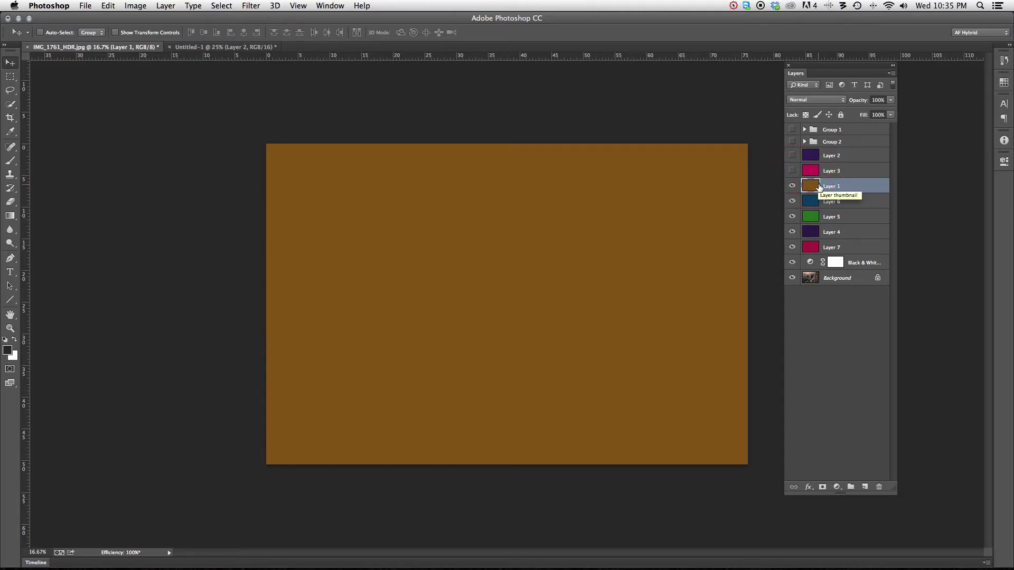
pyautogui.click(792, 185)
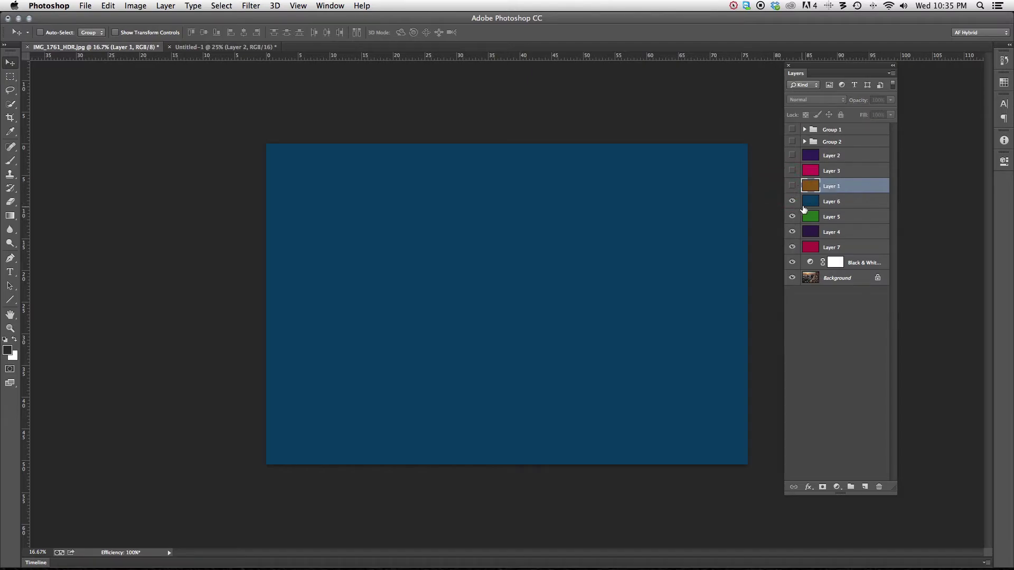
pyautogui.click(811, 202)
pyautogui.click(792, 202)
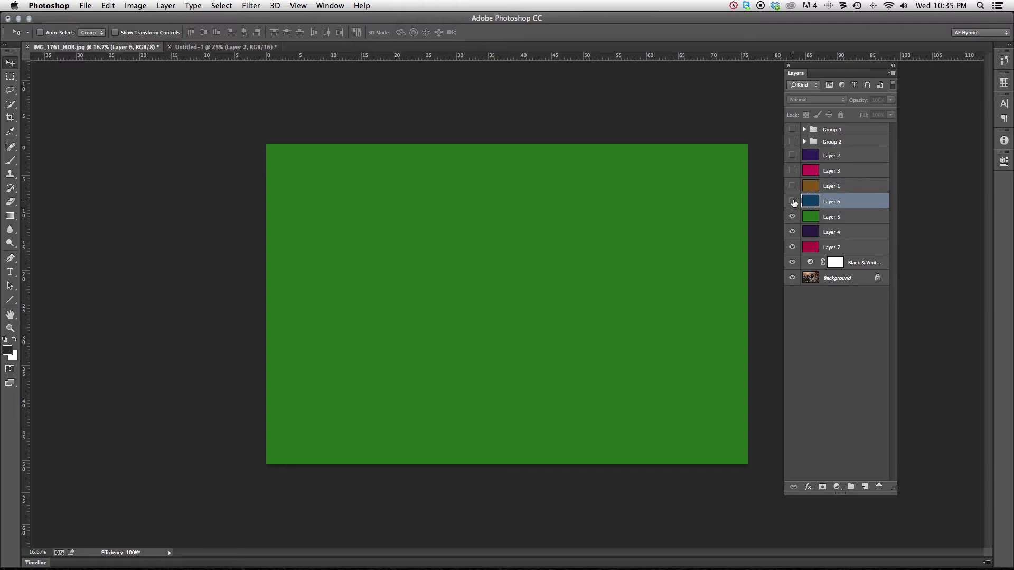
# Make Layers 6, 2, 1 and 3 visible again with Layer 2 moved below Layer 1, and select Layer 3.
pyautogui.click(792, 201)
pyautogui.click(792, 186)
pyautogui.click(792, 172)
pyautogui.click(793, 156)
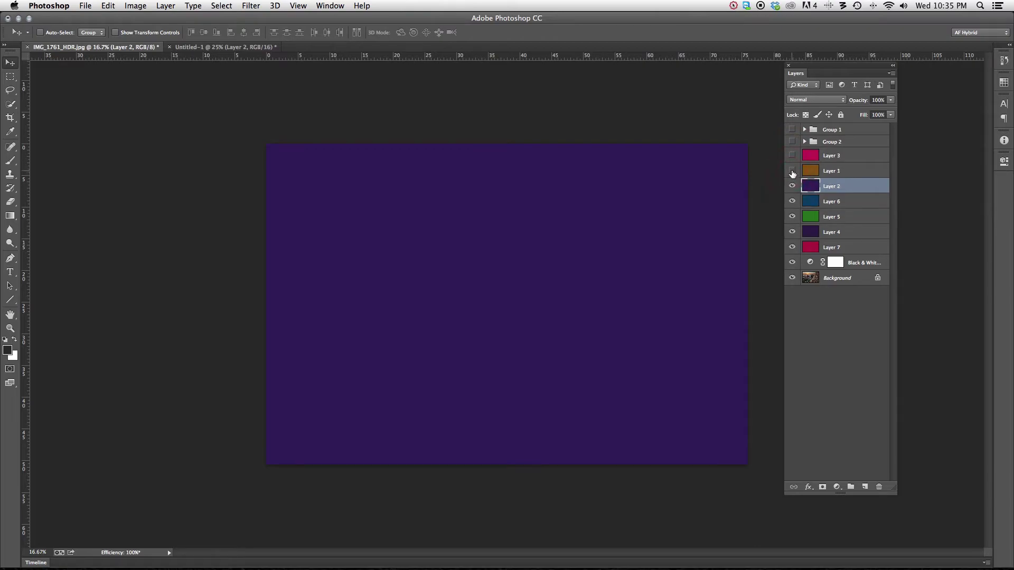
pyautogui.click(792, 171)
pyautogui.click(792, 156)
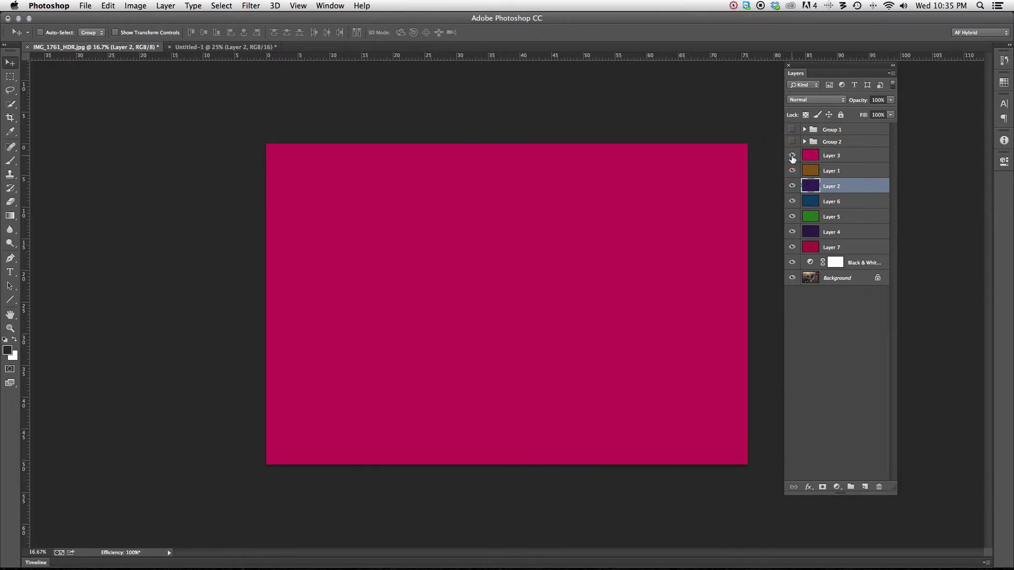
pyautogui.click(852, 159)
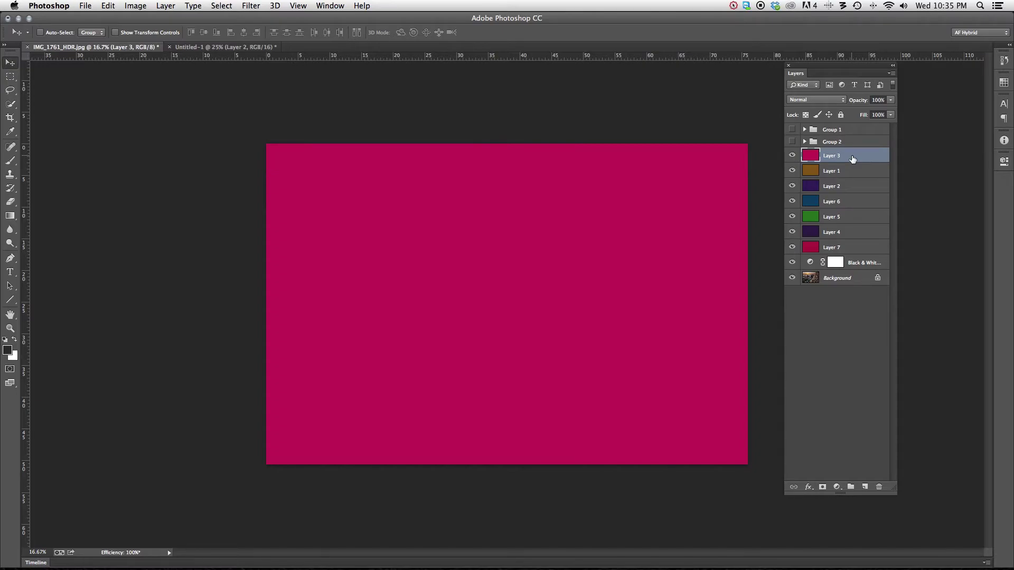
# Delete Layer 3 from the layer stack.
pyautogui.moveTo(813, 157); pyautogui.dragTo(878, 486)
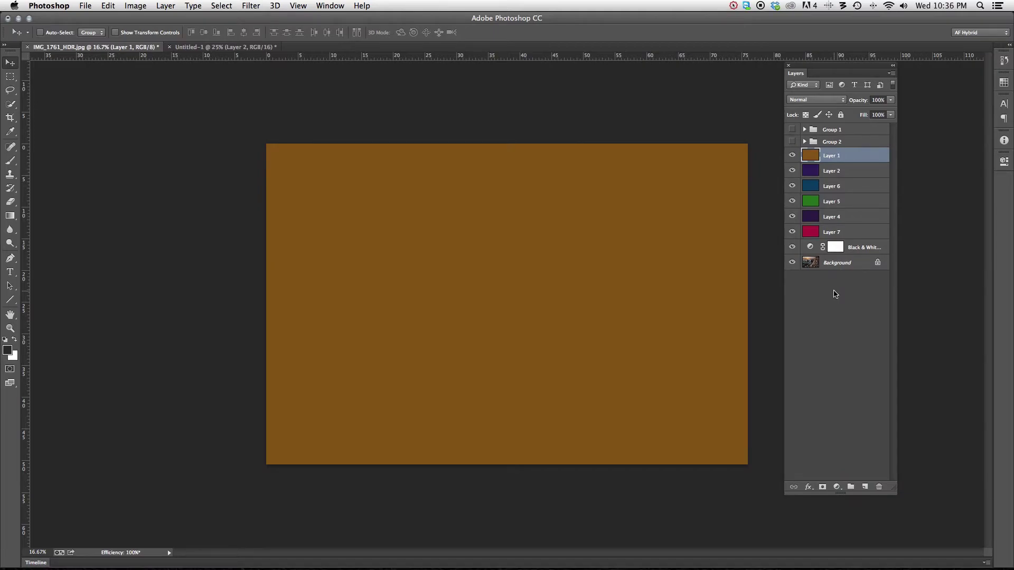
# Duplicate Layer 1 within IMG_1761_HDR.jpg, keeping the suggested name Layer 1 copy.
pyautogui.click(865, 156)
pyautogui.click(866, 156)
pyautogui.rightClick(865, 157)
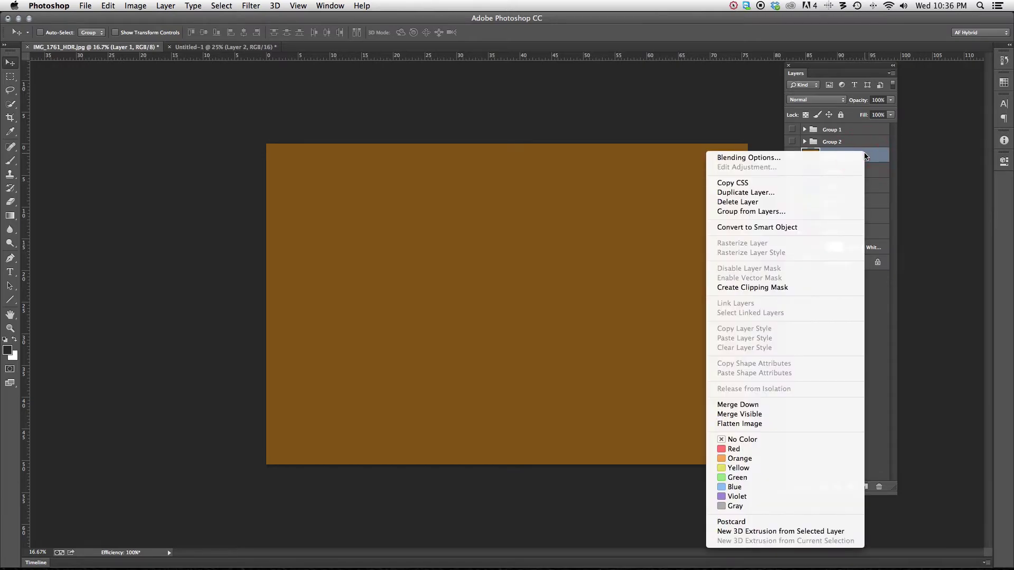
pyautogui.click(754, 194)
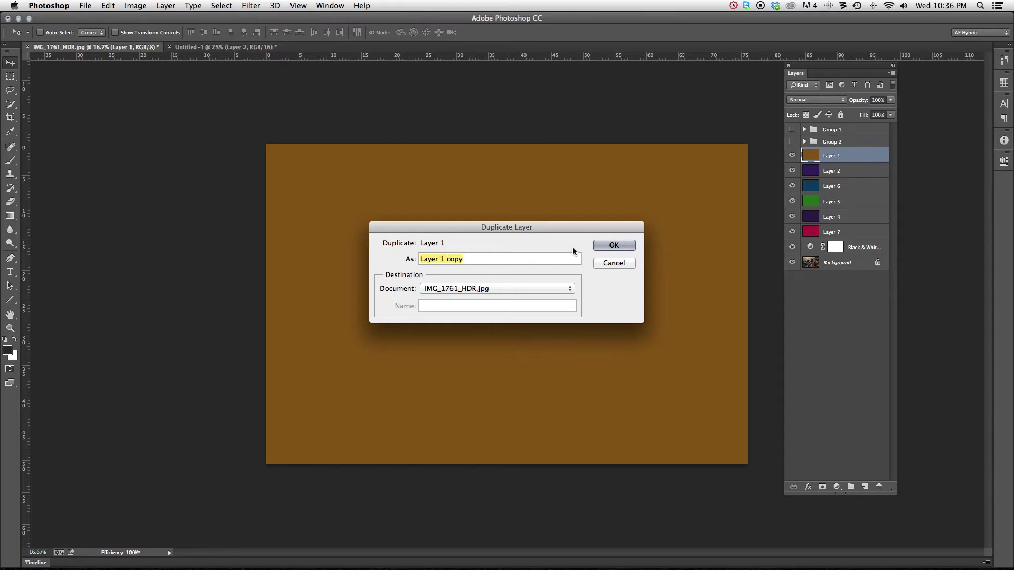
pyautogui.click(613, 245)
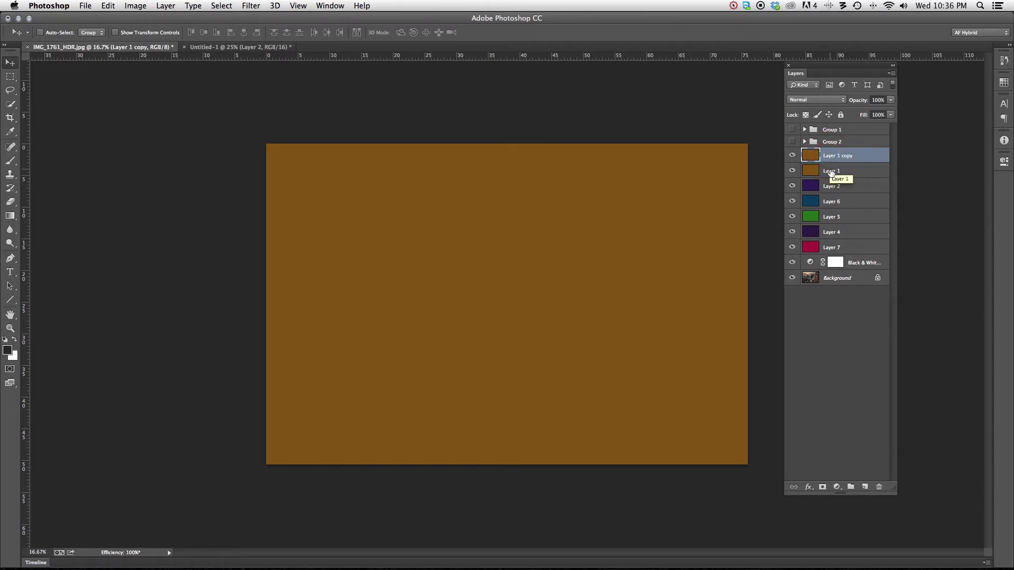
# Compare Layer 1 with its copy by selecting each in turn, and delete Layer 1 copy.
pyautogui.click(831, 172)
pyautogui.click(832, 157)
pyautogui.click(832, 172)
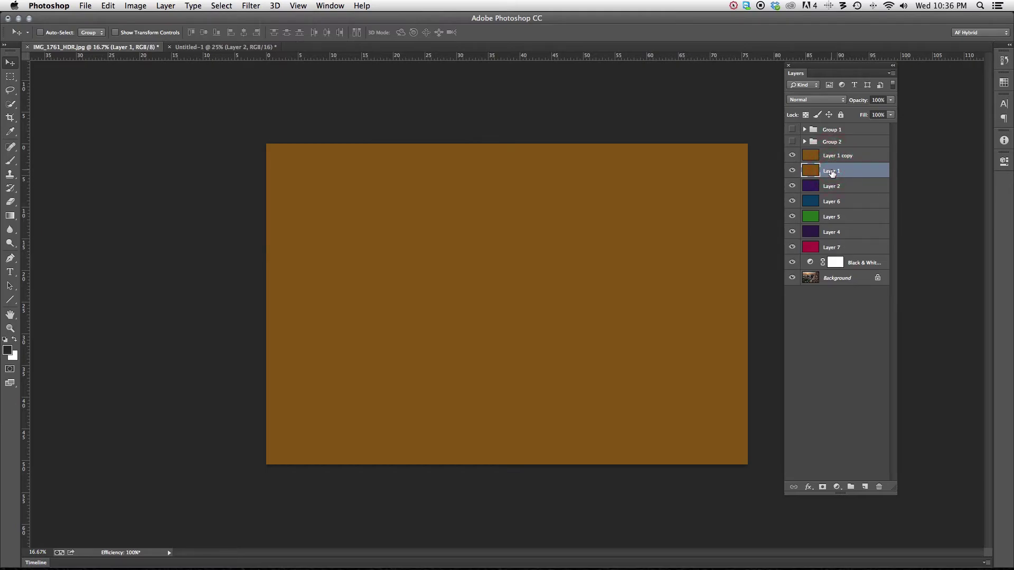
pyautogui.click(858, 159)
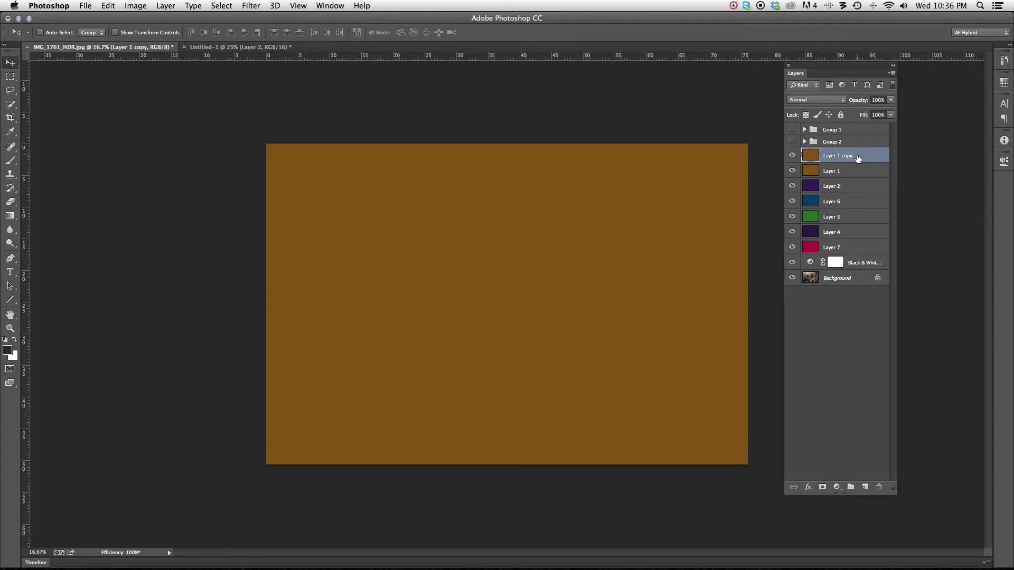
pyautogui.click(812, 170)
pyautogui.click(814, 157)
pyautogui.moveTo(811, 158); pyautogui.dragTo(878, 482)
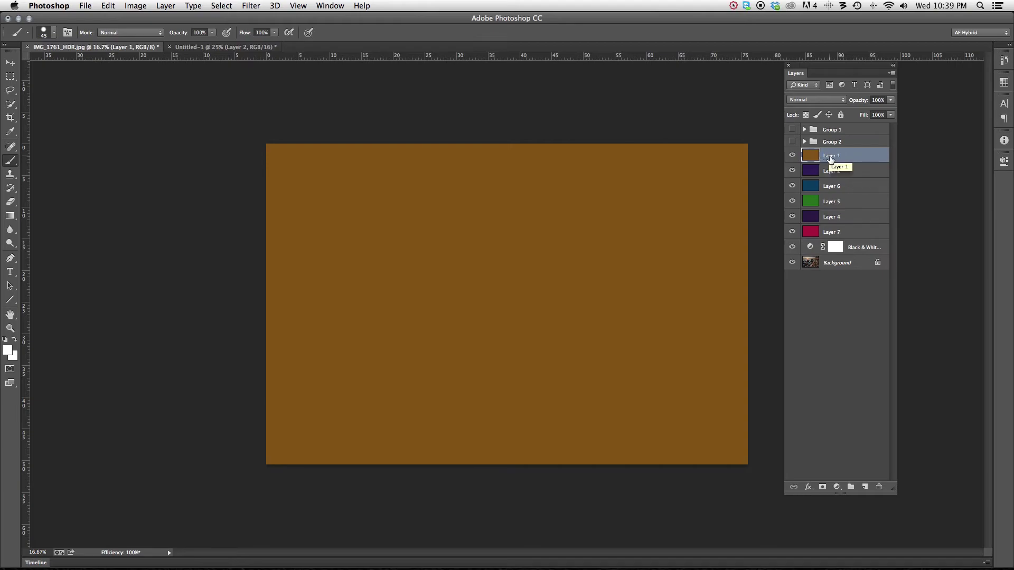
# Rename Layer 1 to "mustard" and Layer 2 to "purple".
pyautogui.doubleClick(831, 157)
pyautogui.write('mustard')
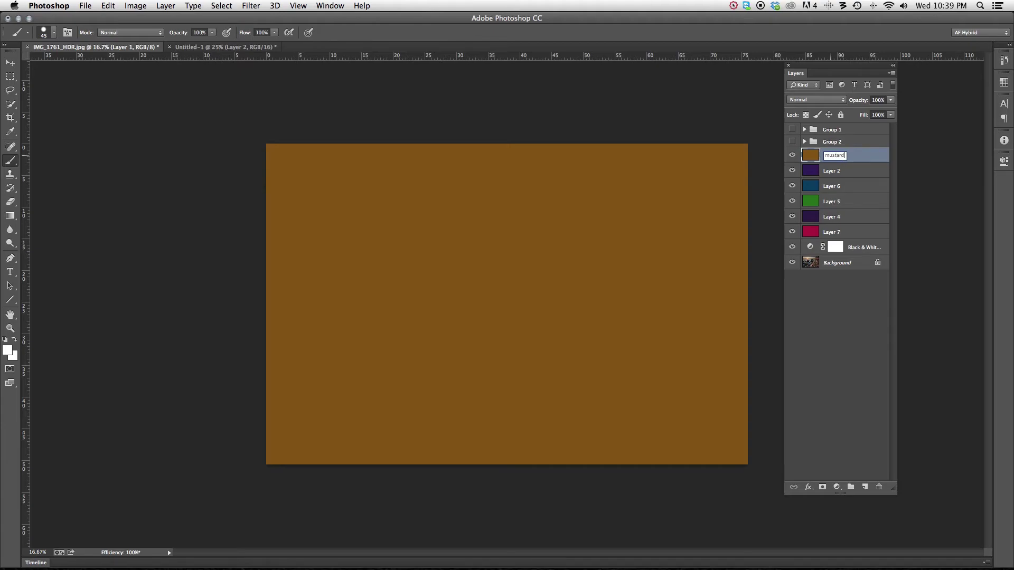
pyautogui.click(847, 173)
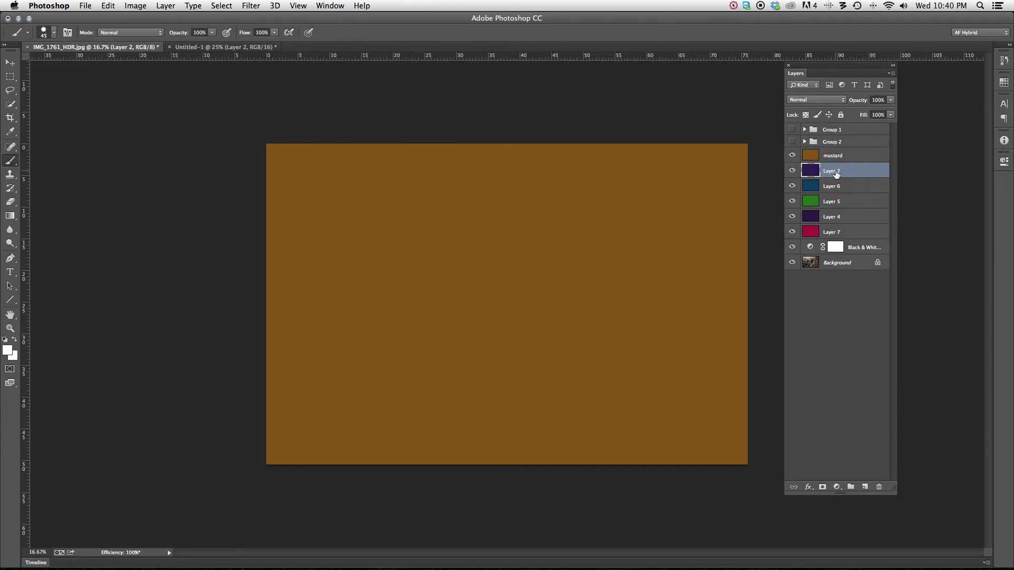
pyautogui.doubleClick(833, 172)
pyautogui.write('purple')
pyautogui.click(814, 186)
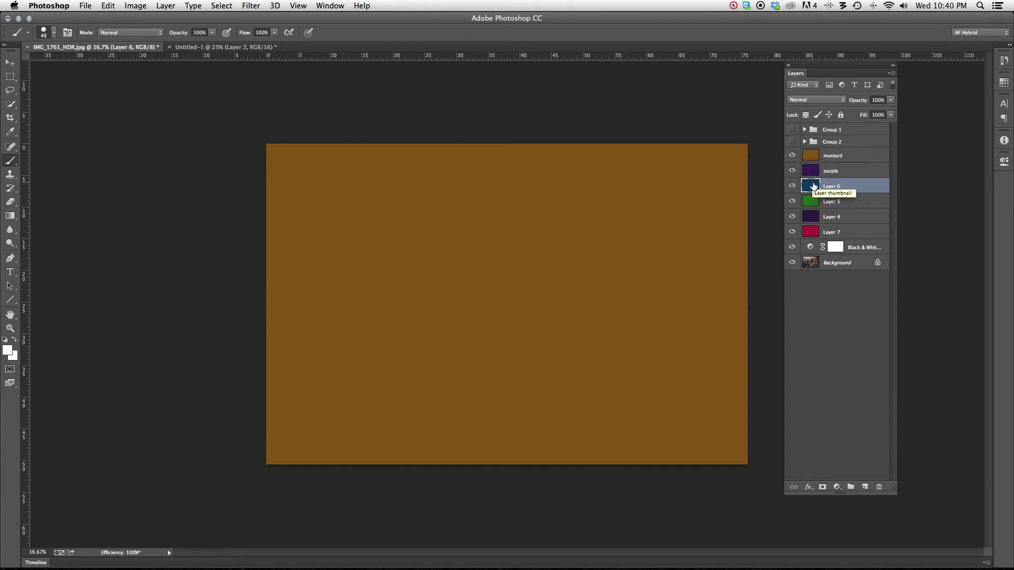
# Group the mustard and purple layers together.
pyautogui.click(848, 157)
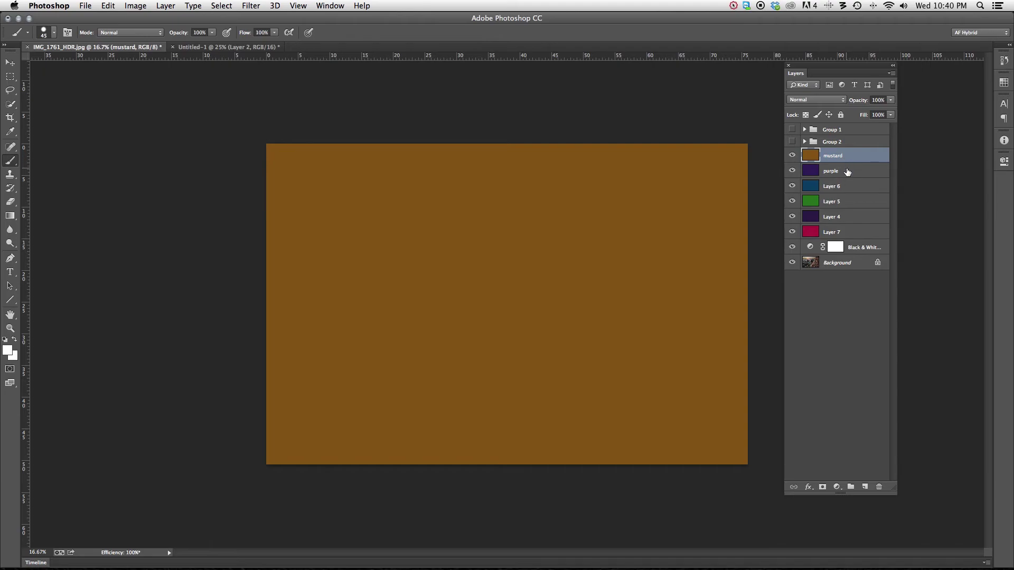
pyautogui.keyDown('shift'); pyautogui.click(848, 171); pyautogui.keyUp('shift')
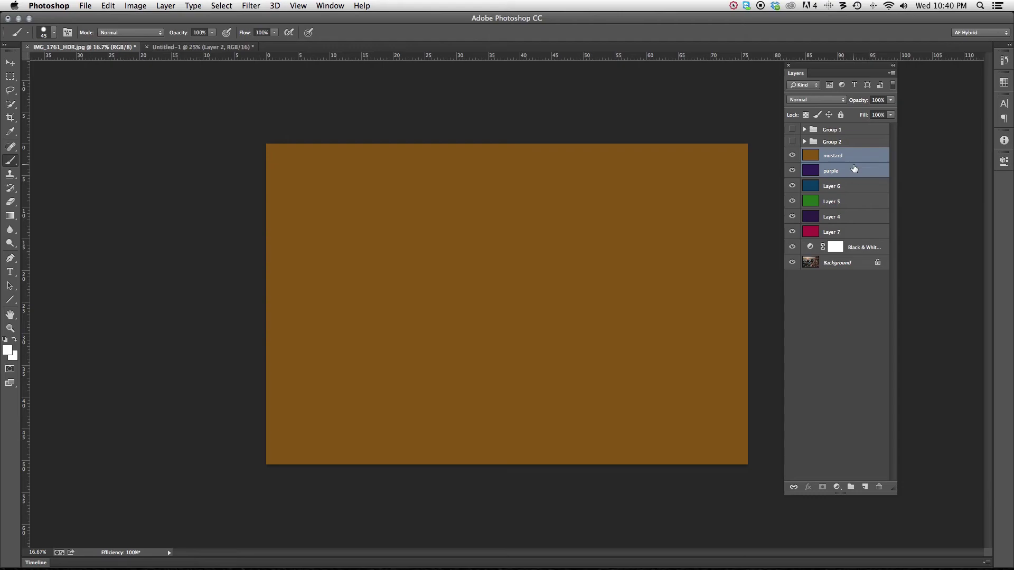
pyautogui.press('super+g')
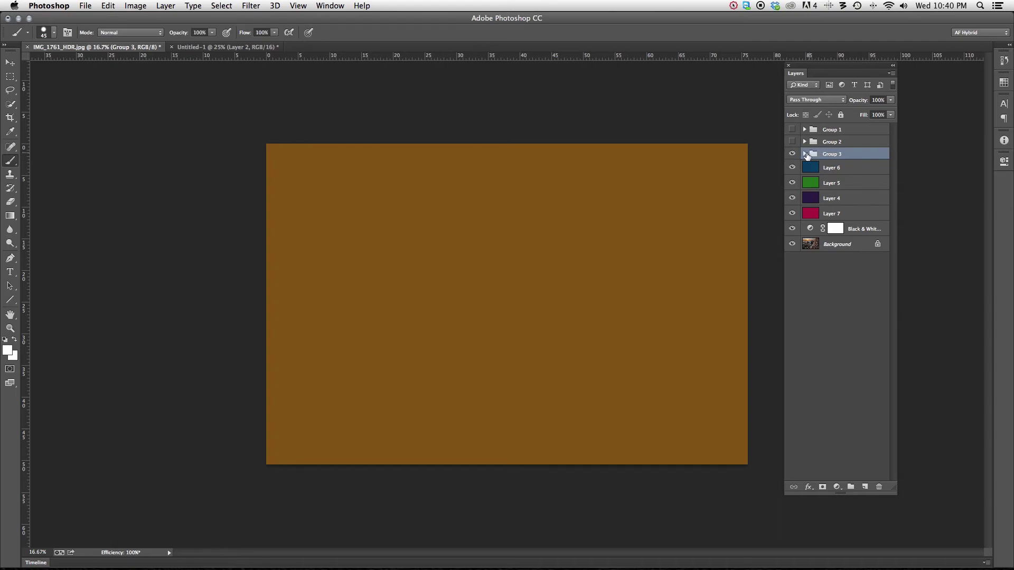
# Inspect the contents of Group 3 by expanding it, selecting the mustard and purple layers, and collapsing it again.
pyautogui.click(804, 154)
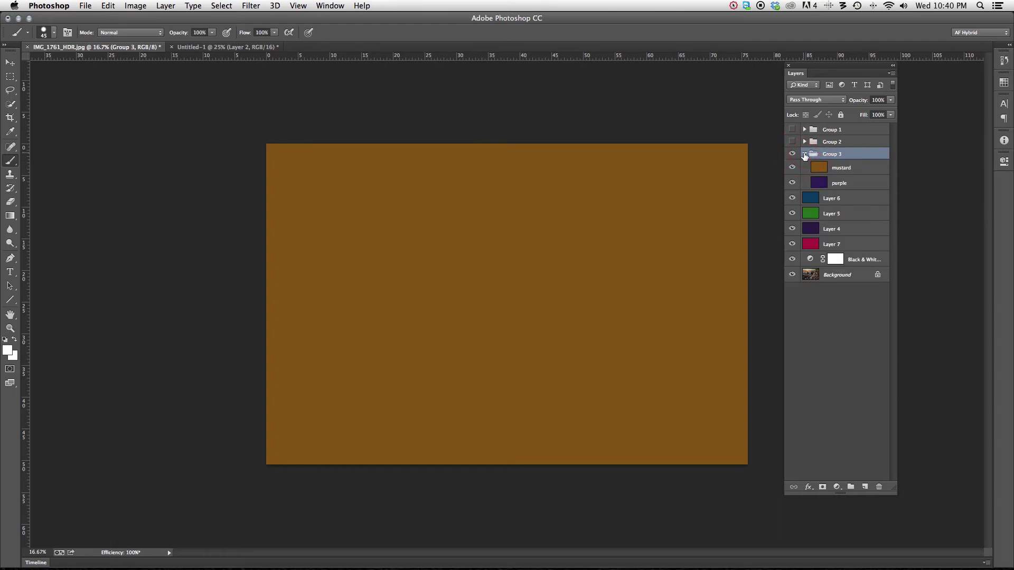
pyautogui.click(842, 169)
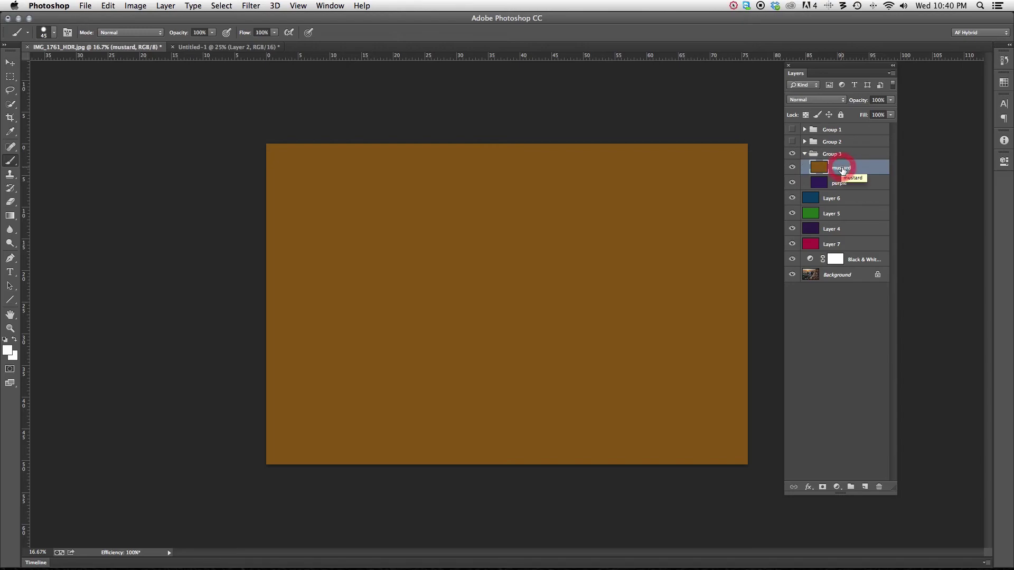
pyautogui.click(841, 183)
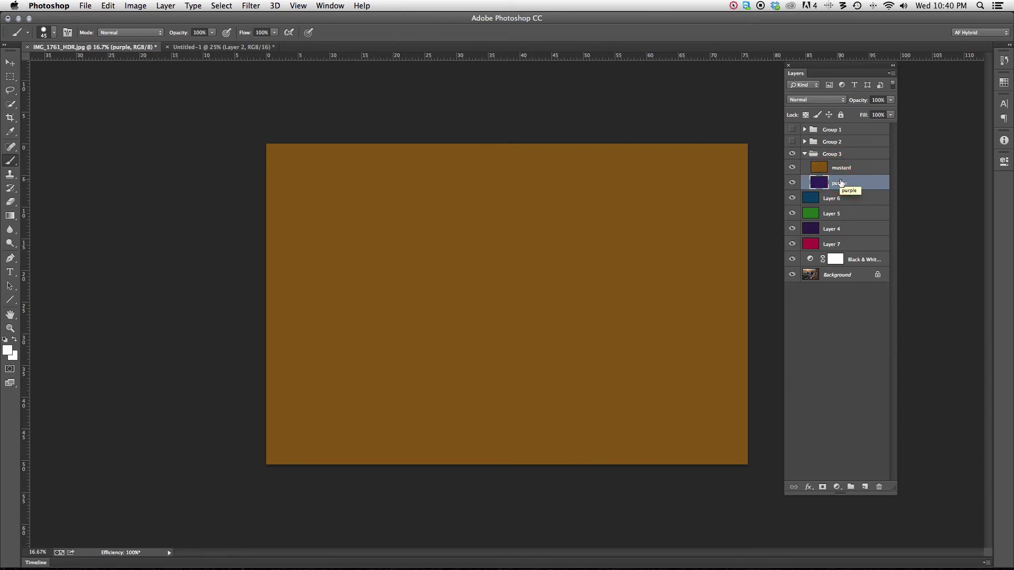
pyautogui.click(832, 154)
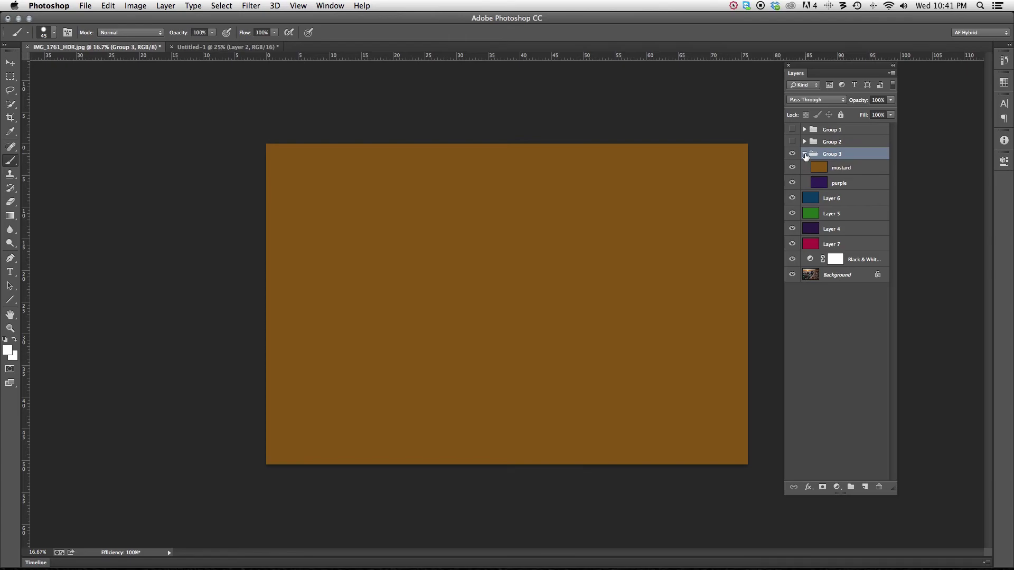
pyautogui.click(804, 154)
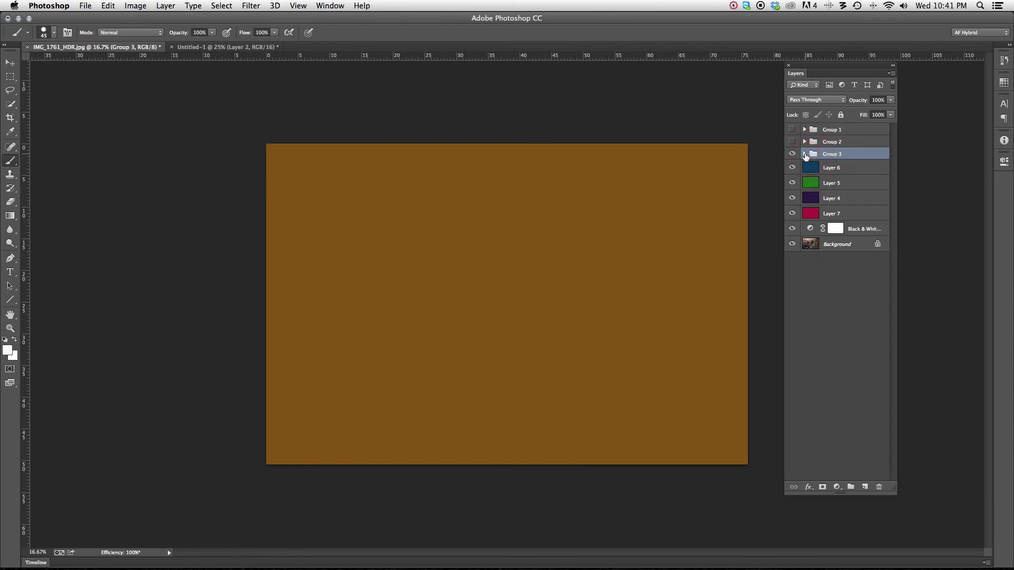
pyautogui.click(804, 153)
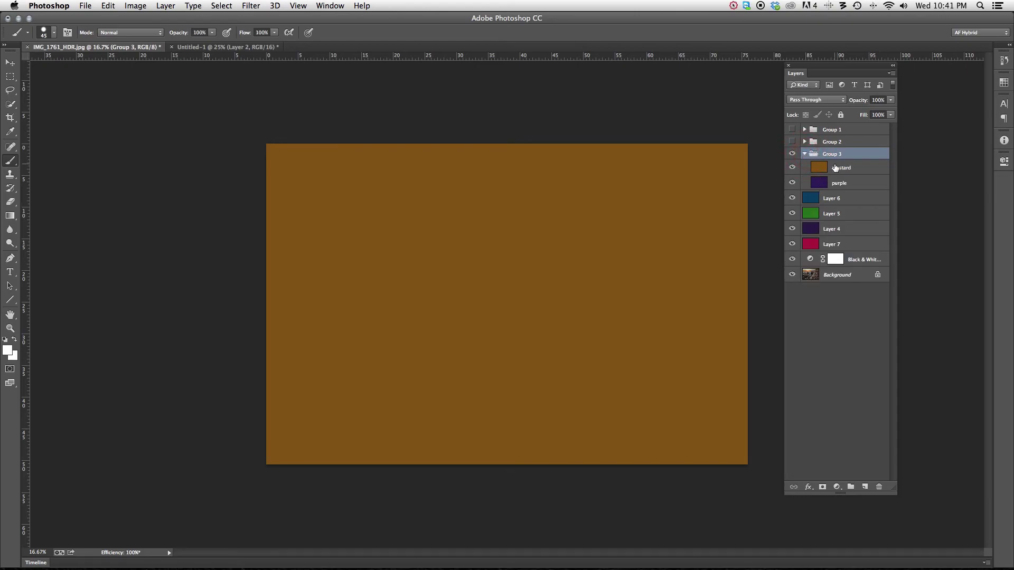
pyautogui.click(805, 153)
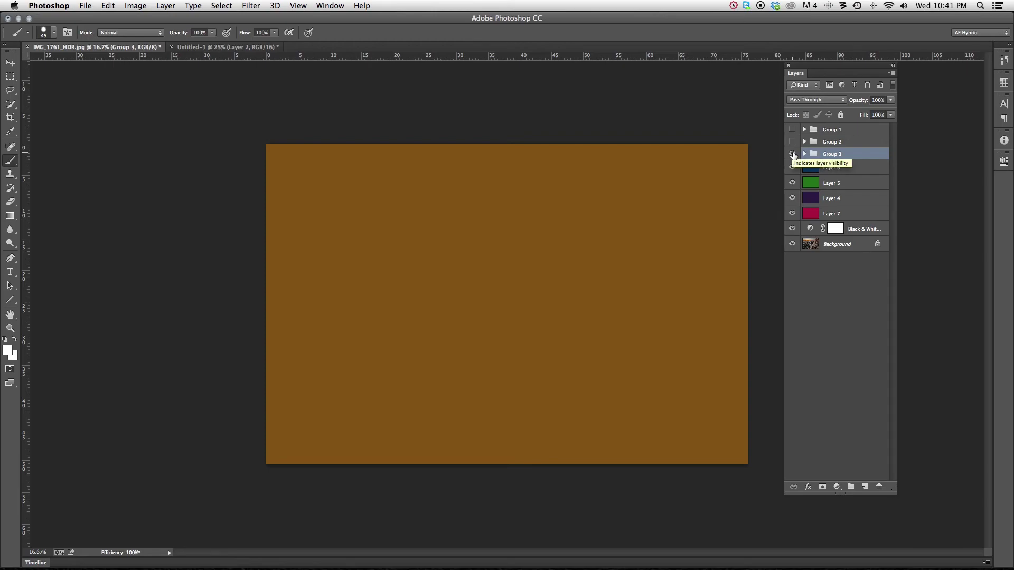
# Toggle the visibility of Group 3 off and on several times, leaving the group hidden.
pyautogui.click(792, 154)
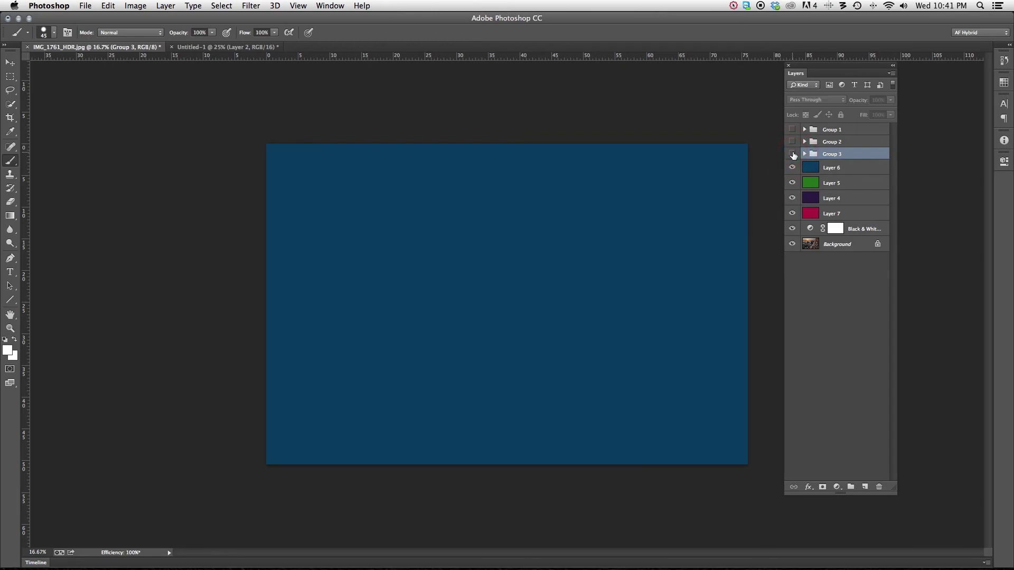
pyautogui.click(792, 153)
pyautogui.click(792, 154)
pyautogui.click(792, 154)
pyautogui.click(792, 154)
# Move Layer 6 below Layer 5 in the stack and select Group 3.
pyautogui.click(828, 168)
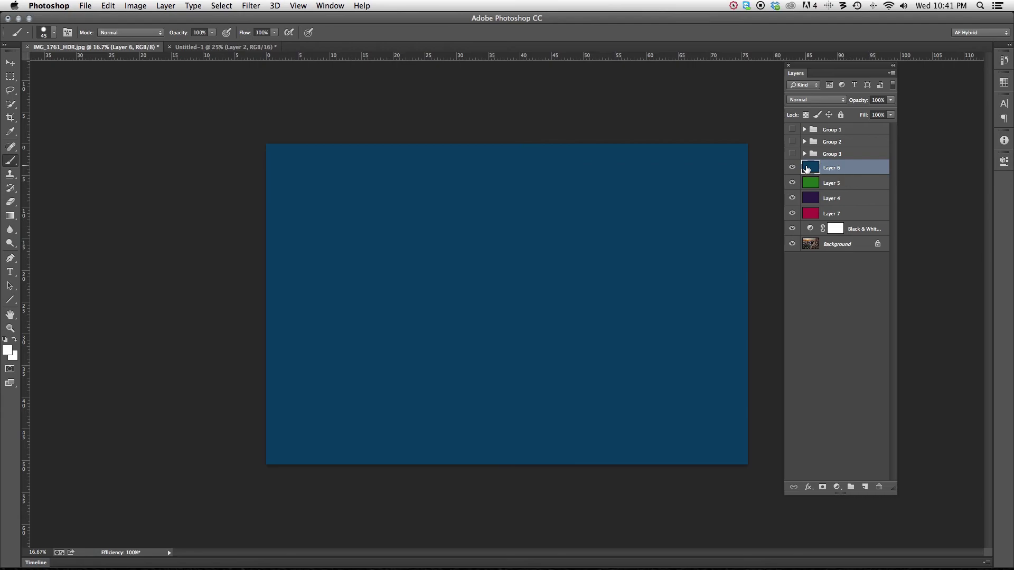
pyautogui.moveTo(807, 169); pyautogui.dragTo(812, 190)
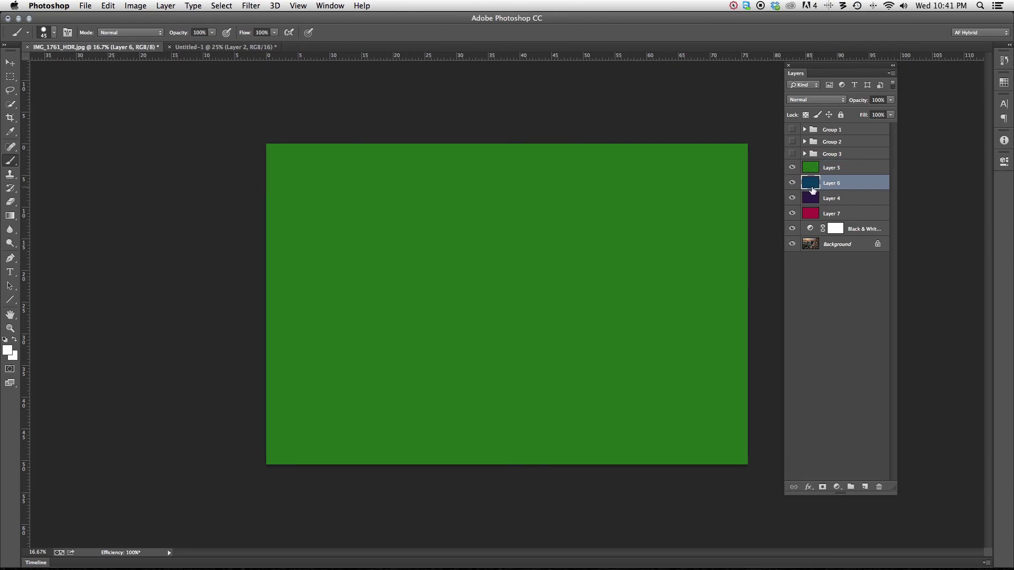
pyautogui.click(826, 154)
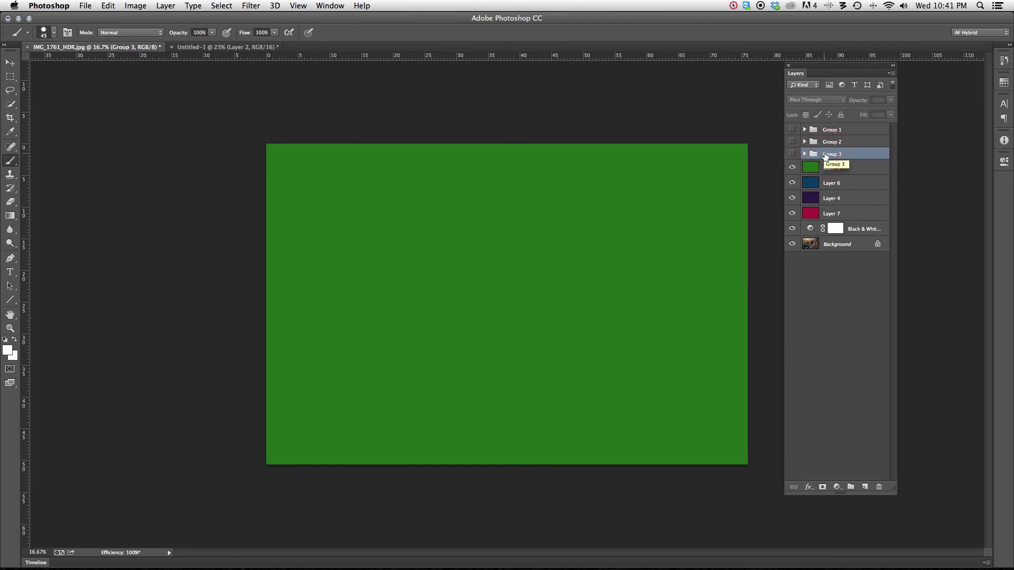